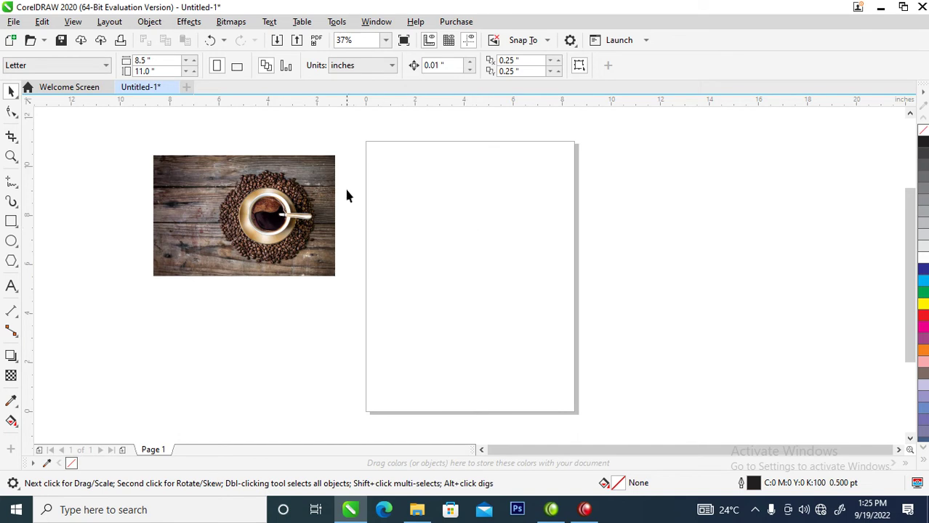
Set the page size to A4 and add a rectangle frame matching the page.
{"action": "left_click", "coordinate": [182, 235]}
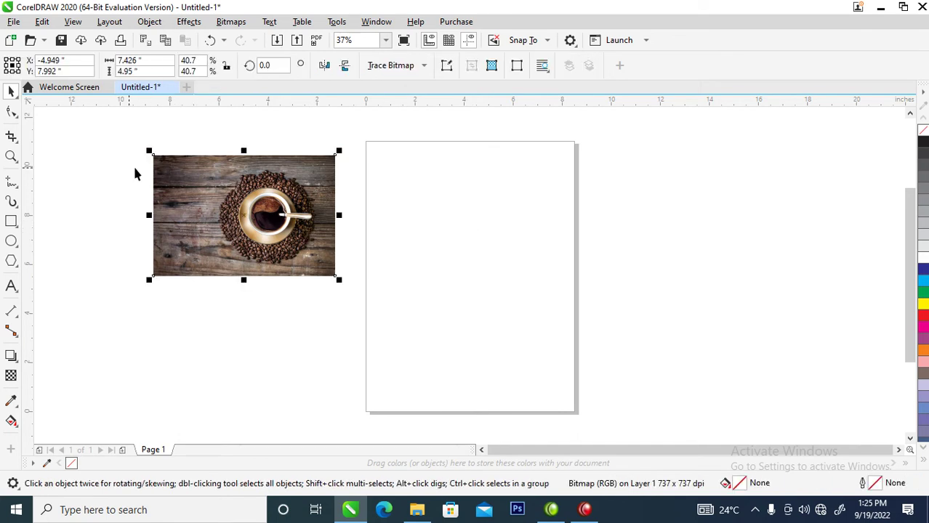
{"action": "left_click", "coordinate": [95, 148]}
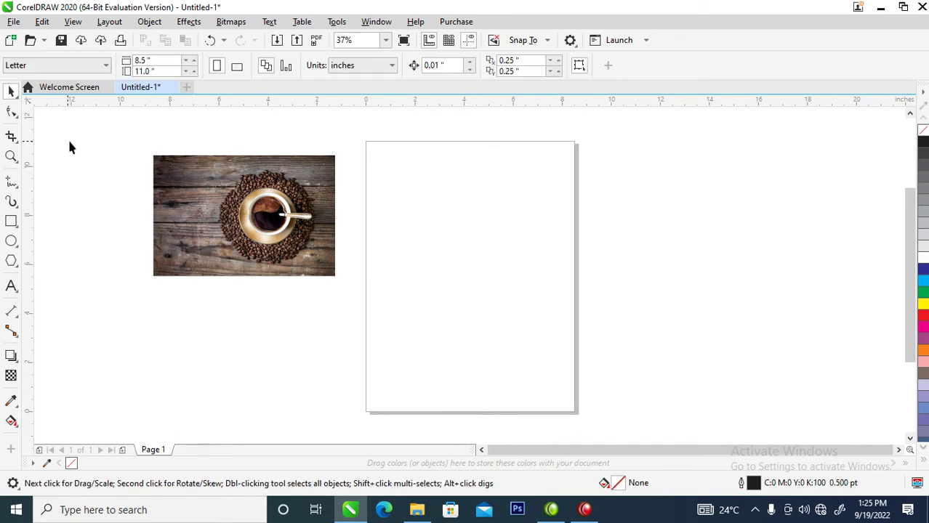
{"action": "left_click", "coordinate": [87, 65]}
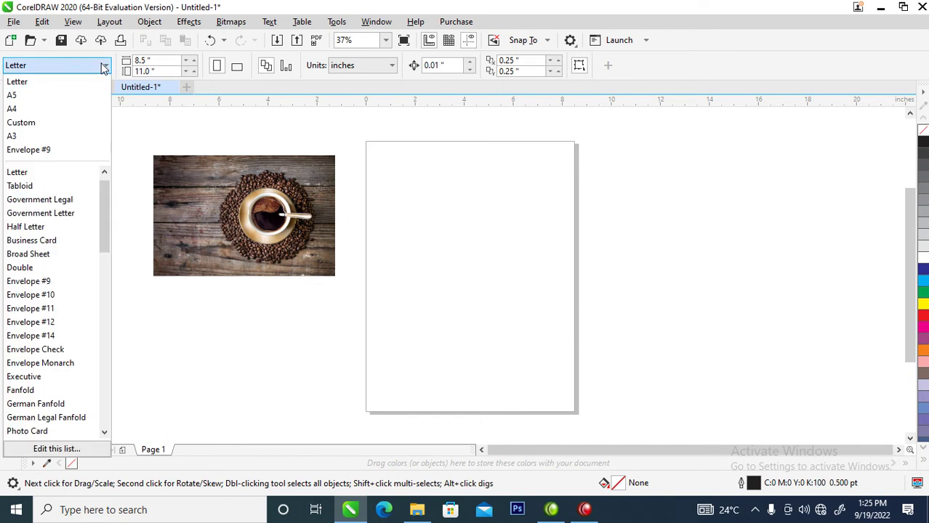
{"action": "left_click", "coordinate": [18, 109]}
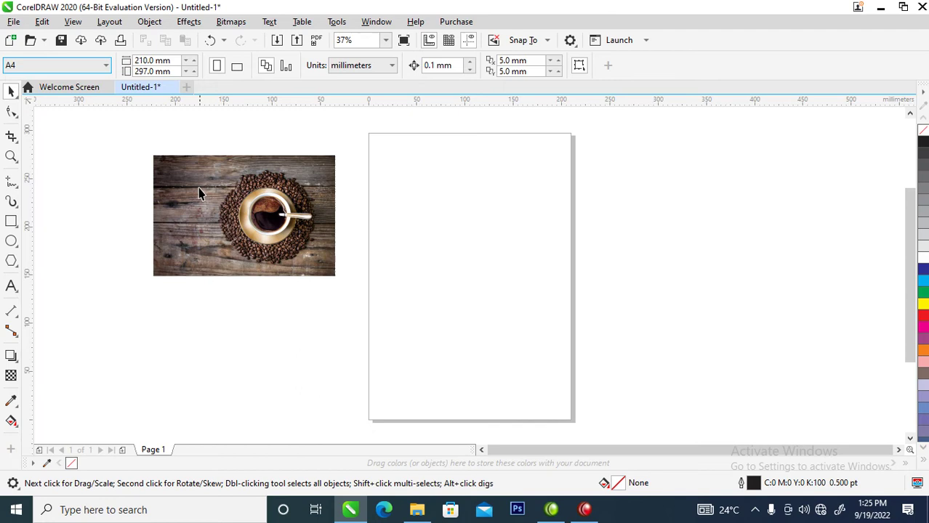
{"action": "double_click", "coordinate": [12, 224]}
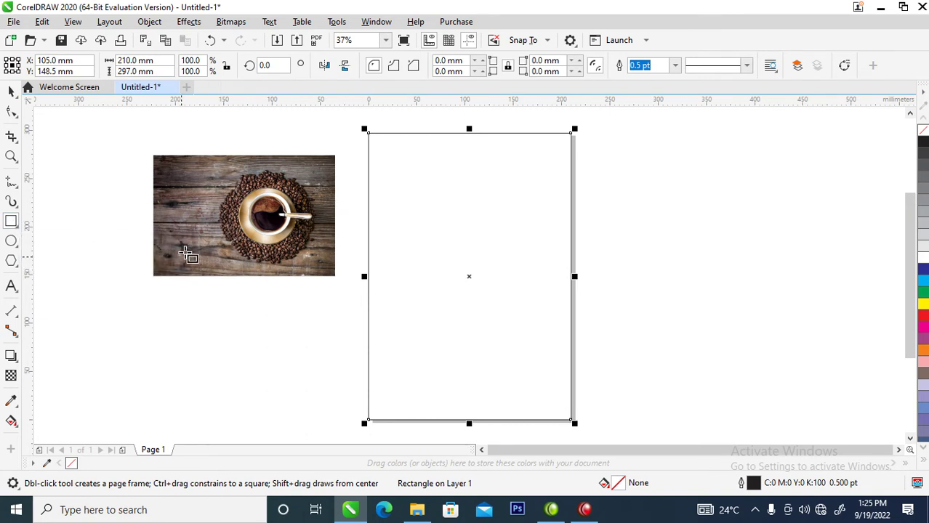
Draw a square about 155 mm wide in the empty area to the right of the page.
{"action": "left_click", "coordinate": [13, 230]}
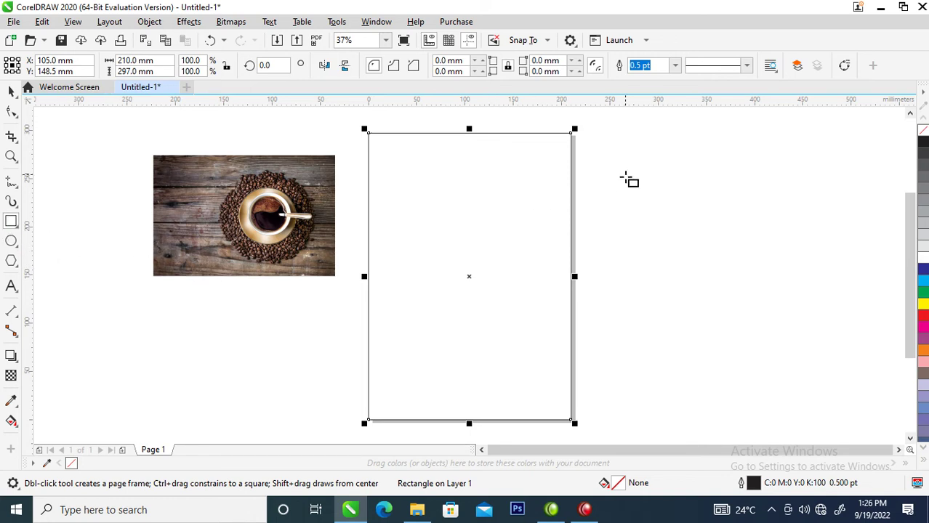
{"action": "left_click_drag", "start_coordinate": [618, 135], "coordinate": [736, 284]}
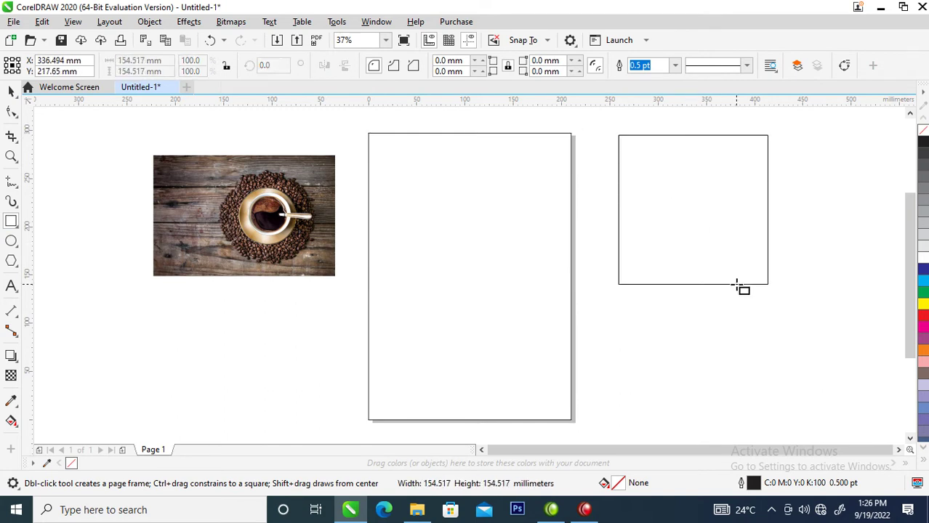
{"action": "left_click_drag", "start_coordinate": [736, 284], "coordinate": [735, 284]}
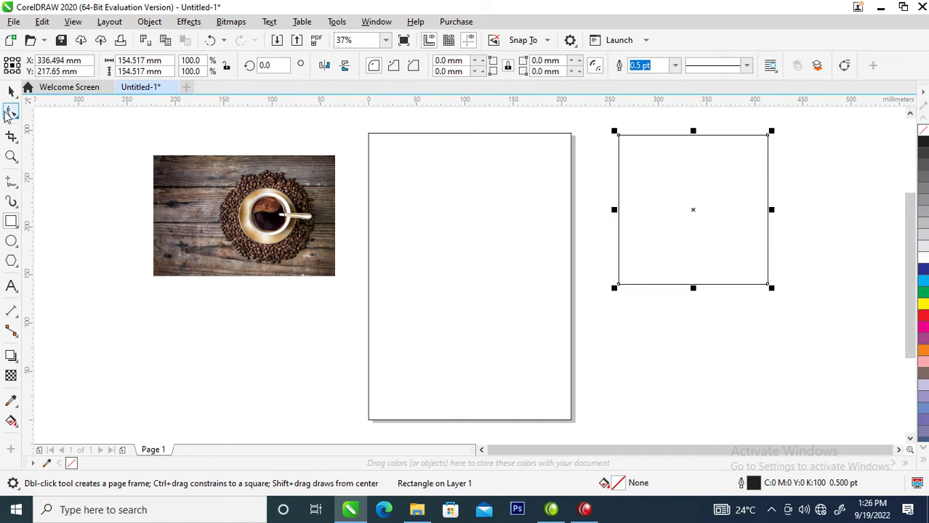
Round all four corners of the new square to a radius of about 19 mm.
{"action": "left_click", "coordinate": [10, 113]}
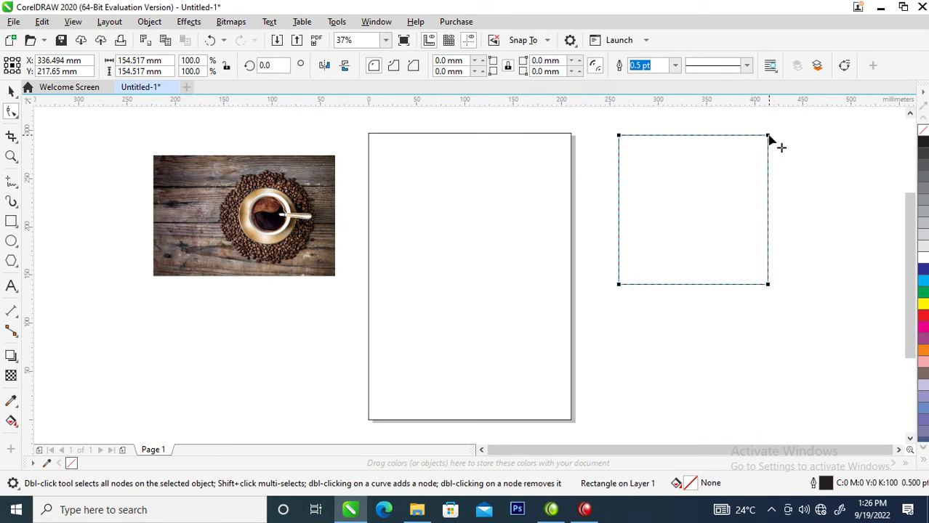
{"action": "left_click_drag", "start_coordinate": [768, 139], "coordinate": [751, 155]}
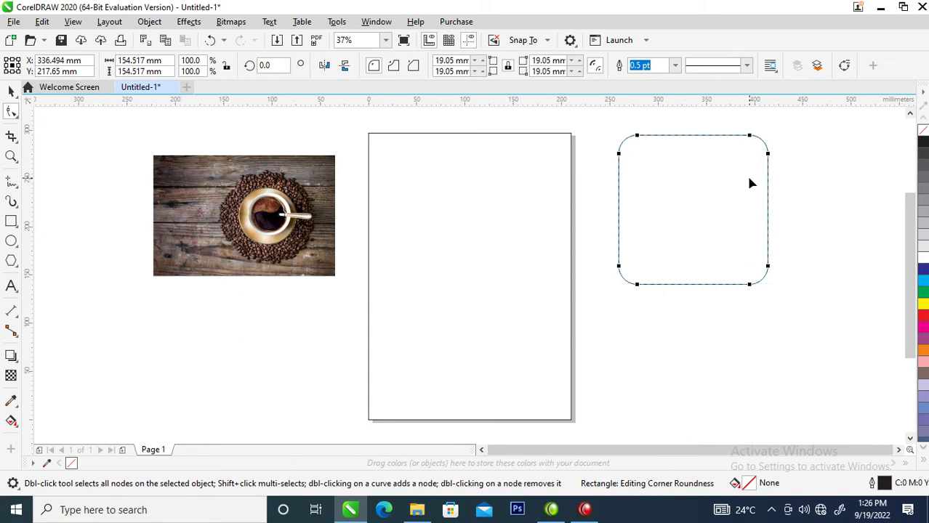
{"action": "key", "text": "space"}
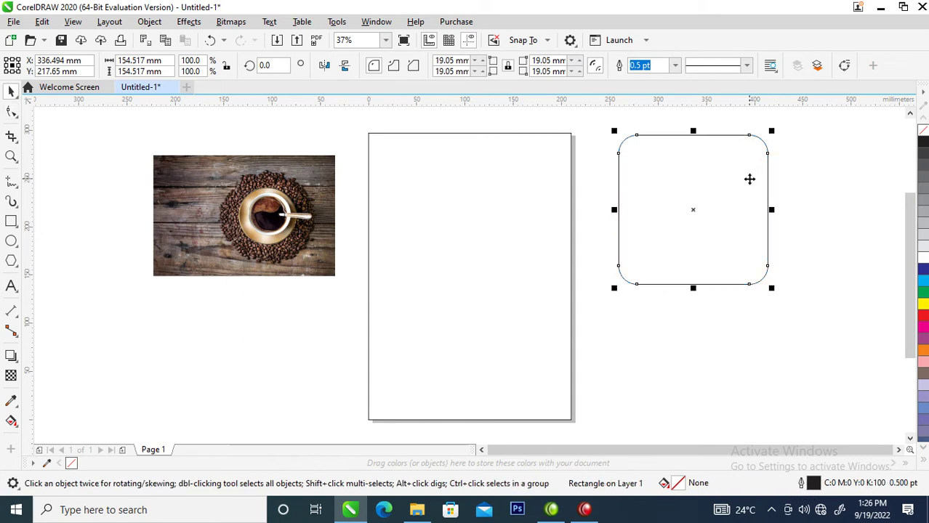
Place a copy of the rounded square directly below the original, leaving a small gap between them.
{"action": "key", "text": "F4"}
{"action": "scroll", "coordinate": [747, 183], "scroll_direction": "down", "scroll_amount": 2}
{"action": "key", "text": "F2"}
{"action": "left_click_drag", "start_coordinate": [665, 133], "coordinate": [854, 392]}
{"action": "left_click_drag", "start_coordinate": [378, 156], "coordinate": [378, 265]}
{"action": "scroll", "coordinate": [356, 222], "scroll_direction": "down", "scroll_amount": 2}
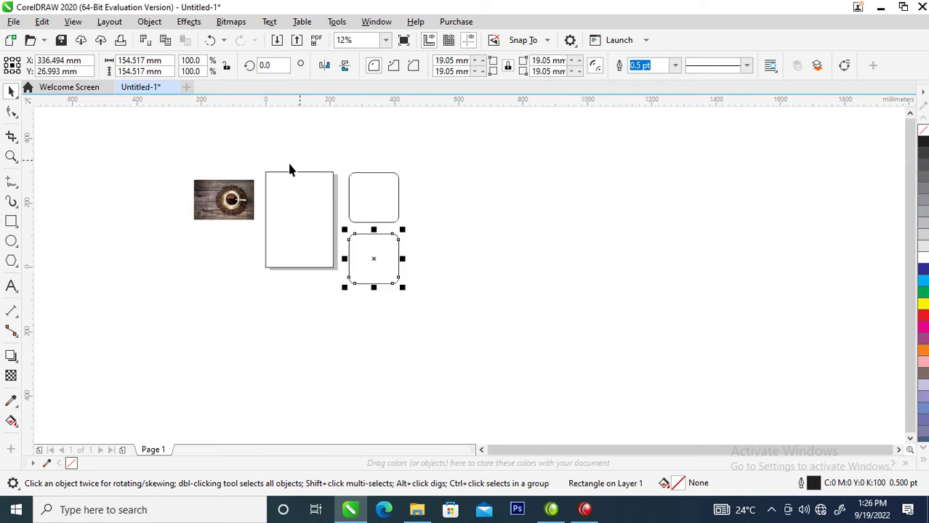
Move the coffee picture from the left of the page to the right of the upper rounded square.
{"action": "key", "text": "z"}
{"action": "left_click_drag", "start_coordinate": [180, 134], "coordinate": [452, 299]}
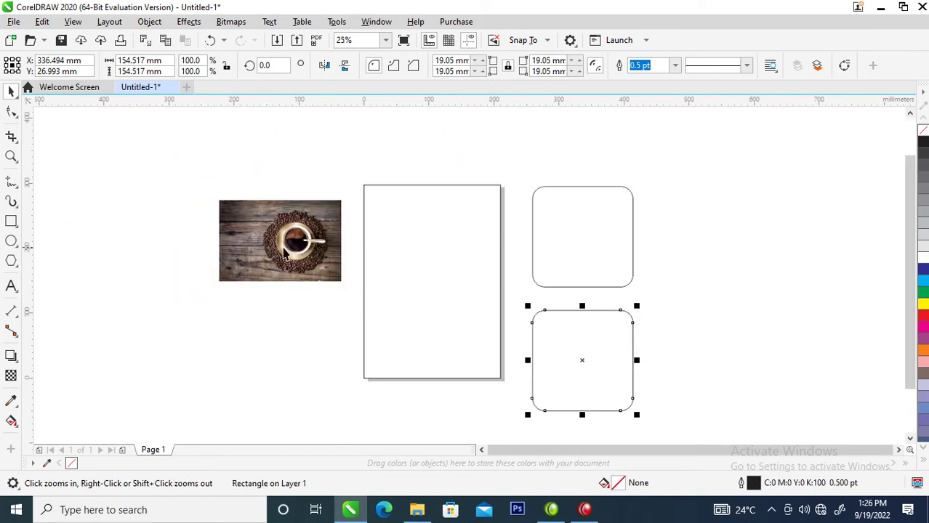
{"action": "left_click", "coordinate": [291, 249]}
{"action": "left_click_drag", "start_coordinate": [291, 249], "coordinate": [728, 261]}
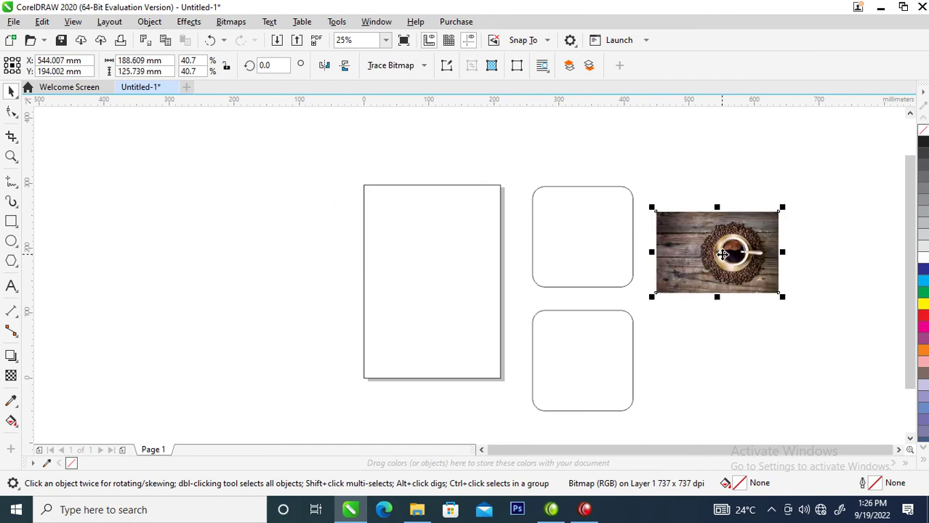
Fill both rounded squares with the reddish brown (#7B3522) sampled from the coffee in the picture.
{"action": "left_click_drag", "start_coordinate": [446, 198], "coordinate": [792, 354]}
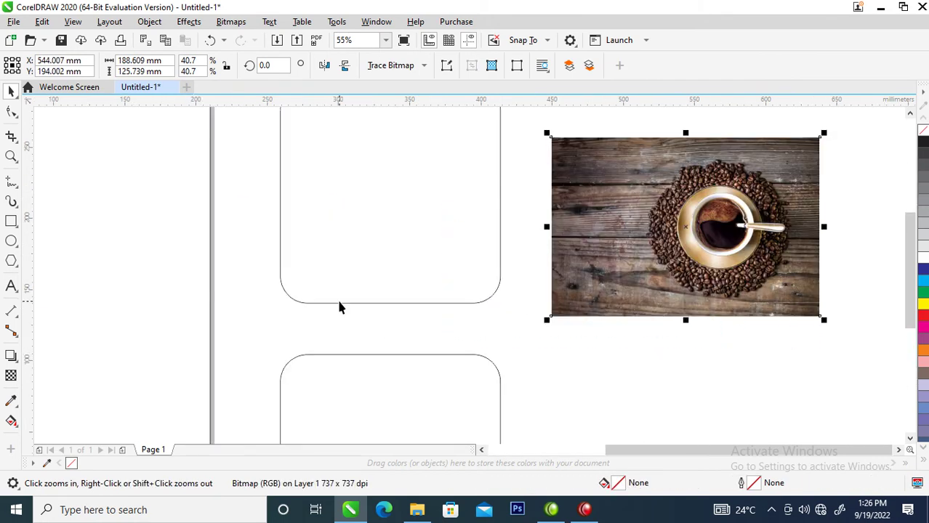
{"action": "left_click", "coordinate": [11, 402]}
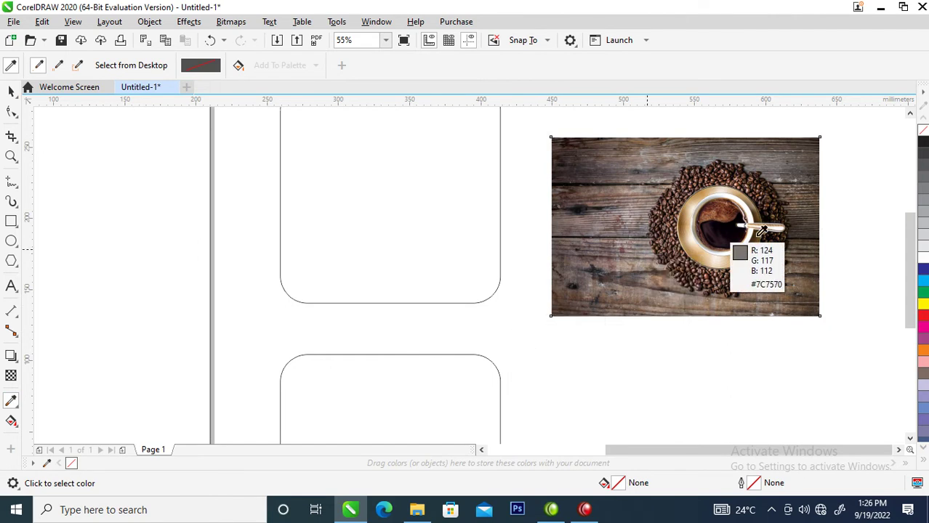
{"action": "left_click", "coordinate": [723, 212]}
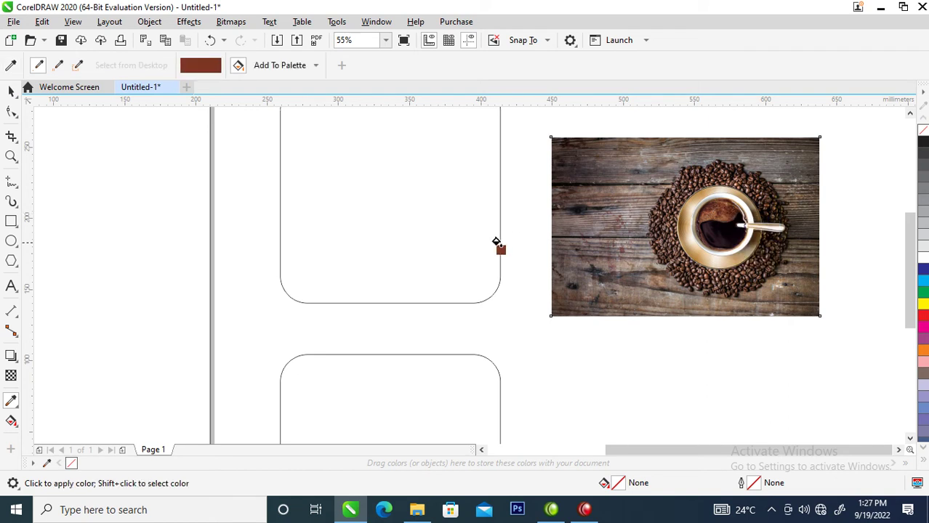
{"action": "left_click", "coordinate": [399, 221]}
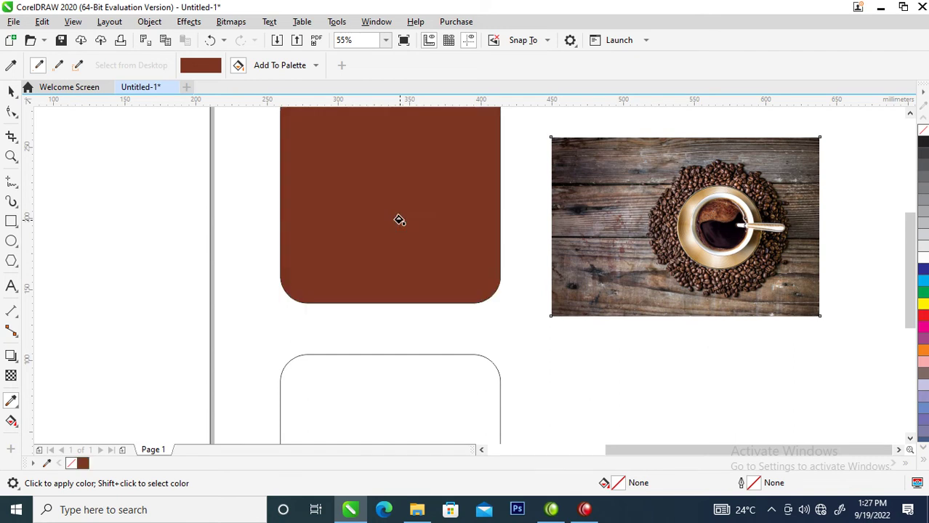
{"action": "left_click", "coordinate": [381, 367]}
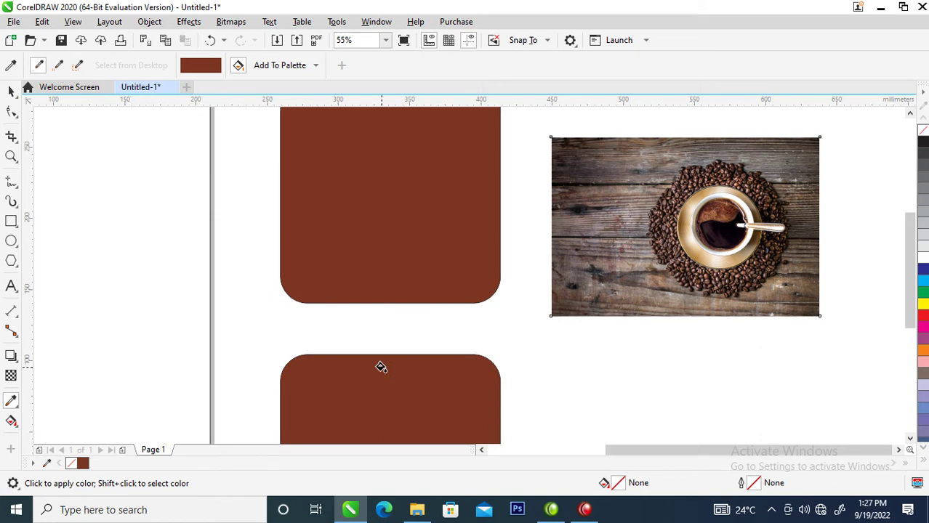
{"action": "key", "text": "space"}
Duplicate the lower brown square with an offset of about 20 mm to the left and 7 mm up.
{"action": "scroll", "coordinate": [380, 356], "scroll_direction": "down", "scroll_amount": 2}
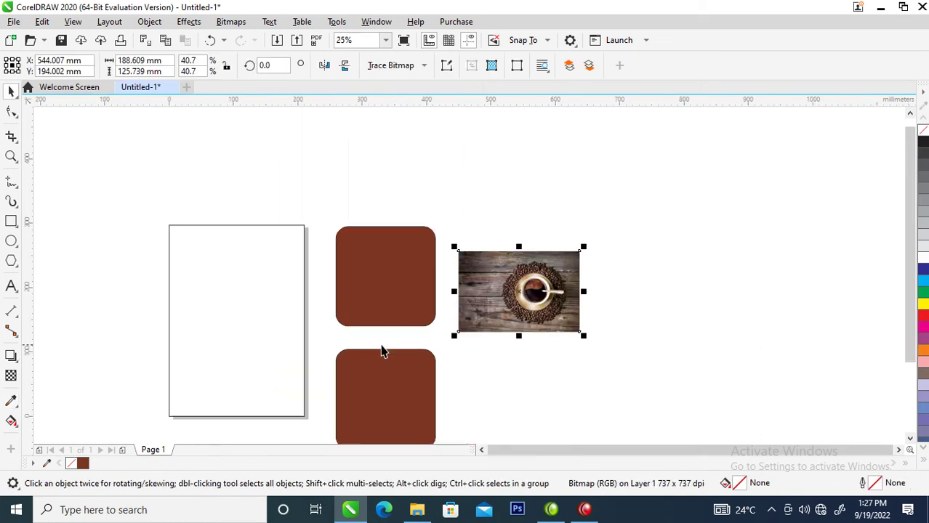
{"action": "key", "text": "z"}
{"action": "left_click_drag", "start_coordinate": [177, 245], "coordinate": [518, 410]}
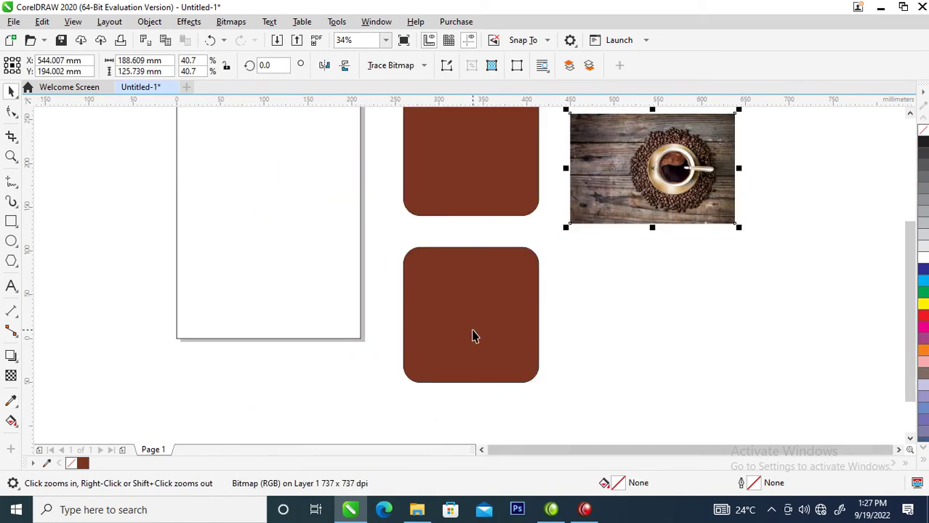
{"action": "key", "text": "space"}
{"action": "left_click", "coordinate": [505, 318]}
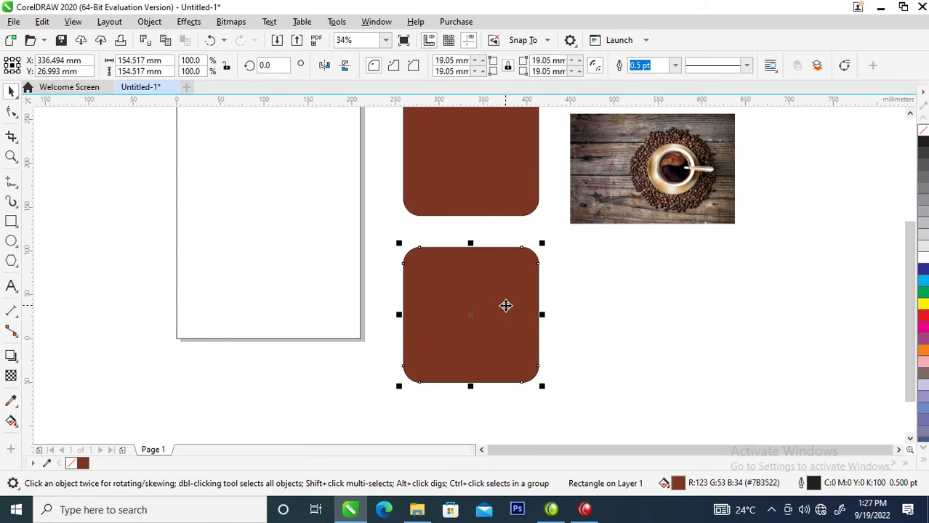
{"action": "left_click_drag", "start_coordinate": [505, 305], "coordinate": [488, 300]}
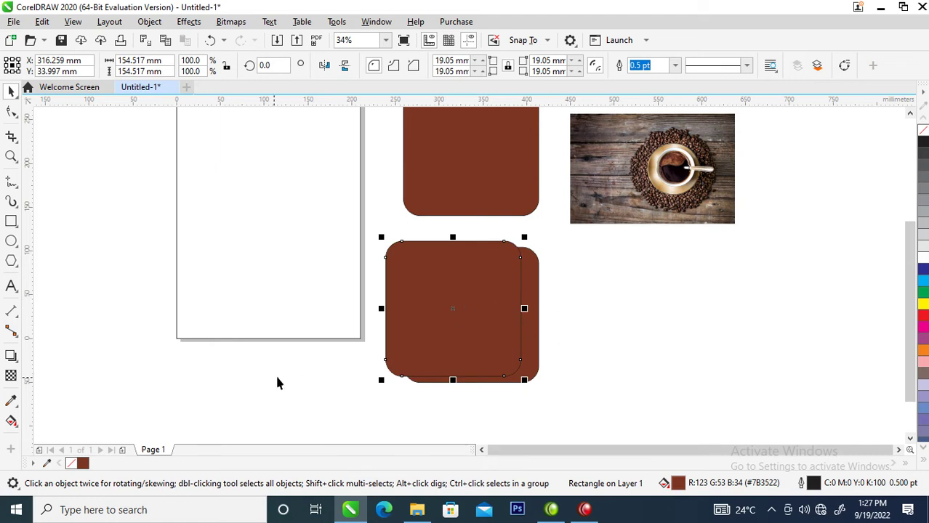
Fill the offset copy with the dark coffee colour (#2F1F24) sampled from the cup, and send it to the back.
{"action": "left_click", "coordinate": [11, 401]}
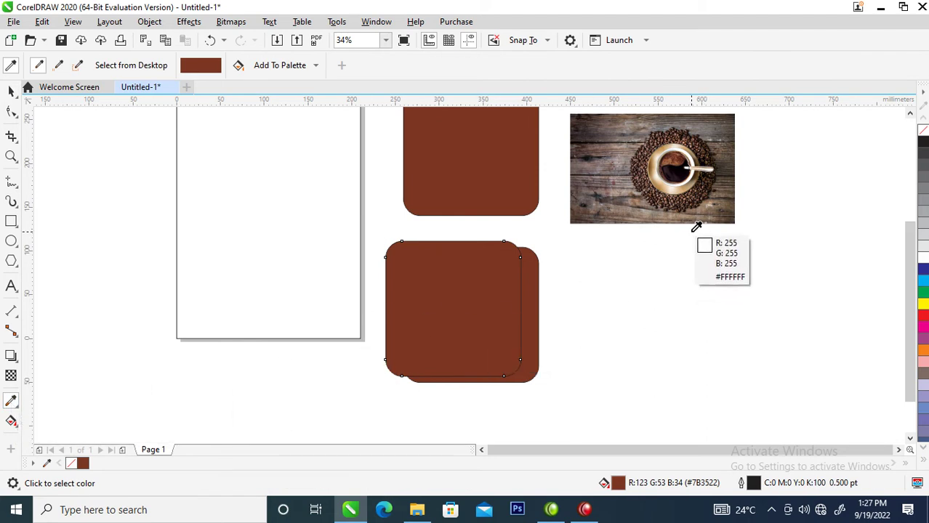
{"action": "left_click", "coordinate": [666, 169]}
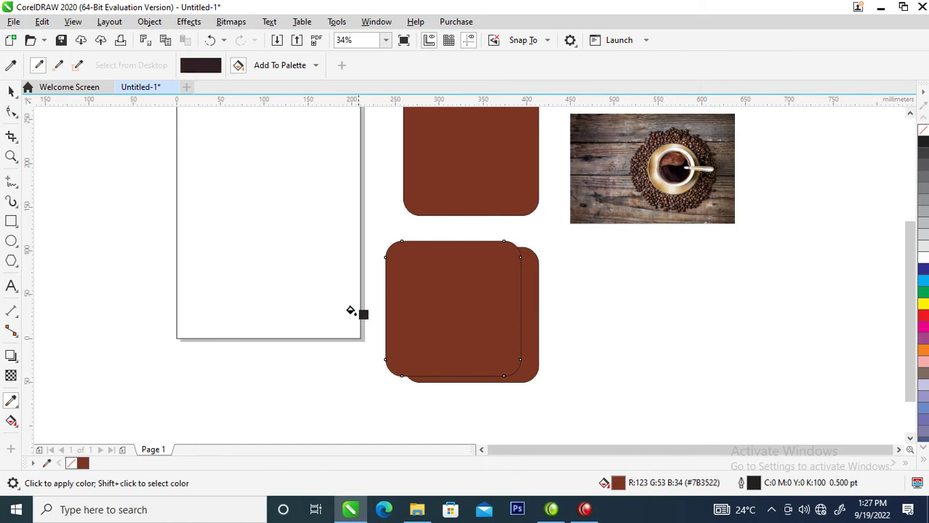
{"action": "left_click", "coordinate": [439, 276]}
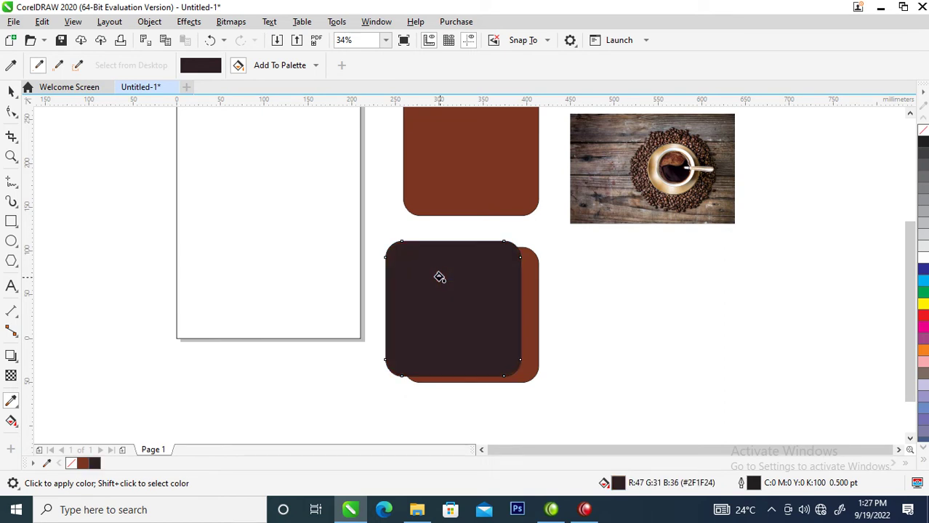
{"action": "key", "text": "space"}
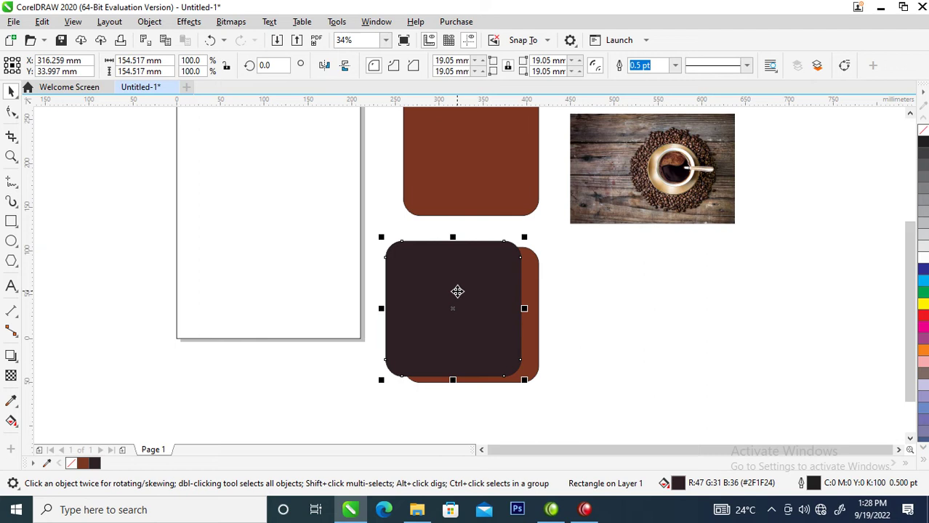
{"action": "key", "text": "shift+Page_Down"}
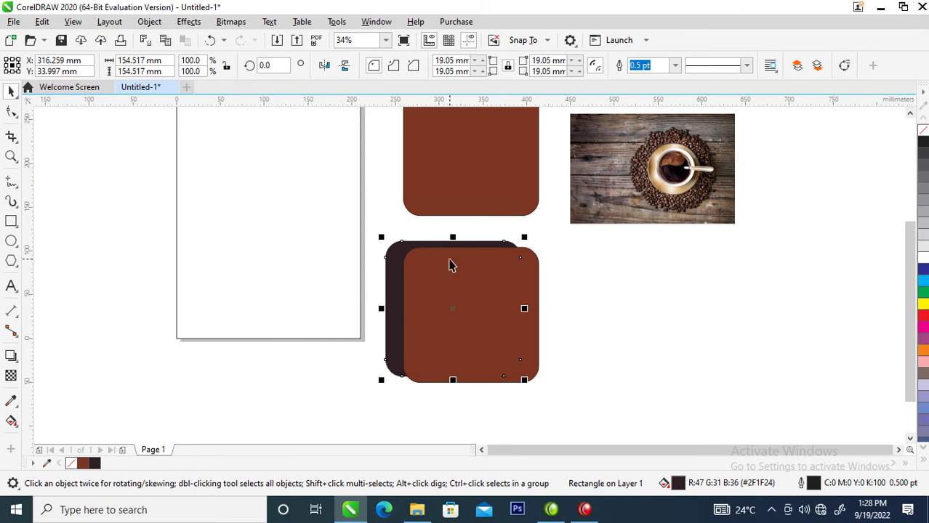
Duplicate the dark square slightly further up and left, tint the copy to dark red (#532328), and send it to the back.
{"action": "left_click_drag", "start_coordinate": [462, 242], "coordinate": [459, 248]}
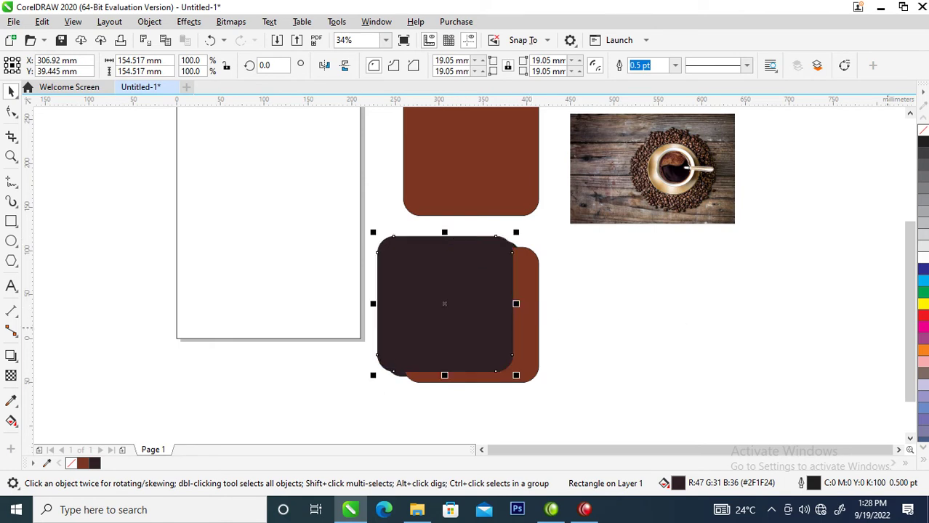
{"action": "left_click", "coordinate": [924, 325], "text": "ctrl"}
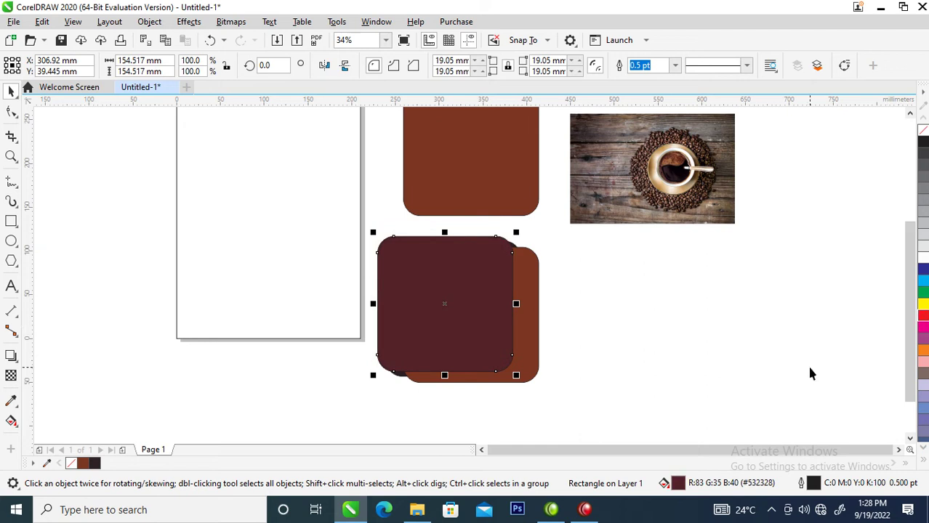
{"action": "key", "text": "shift+Page_Down"}
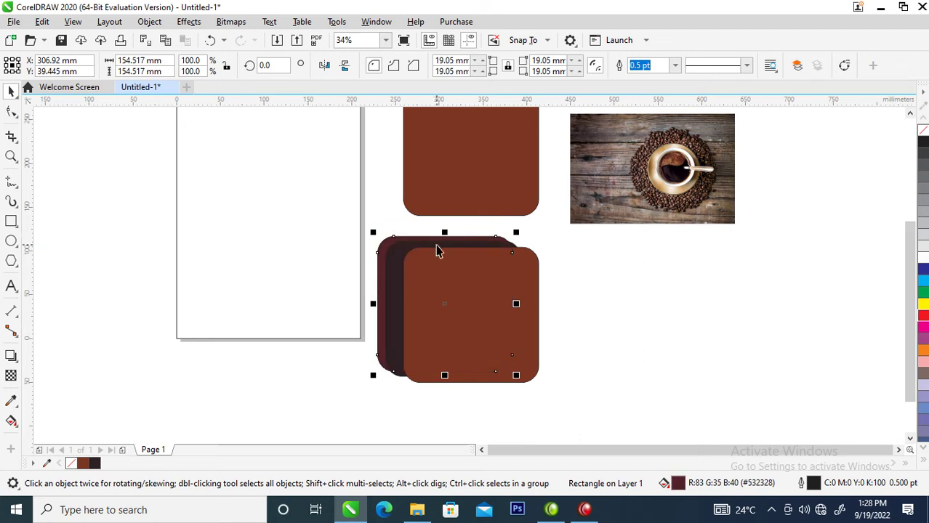
Copy the dark red fill (#532328) from the rearmost square onto the dark middle square.
{"action": "key", "text": "z"}
{"action": "left_click_drag", "start_coordinate": [296, 222], "coordinate": [523, 292]}
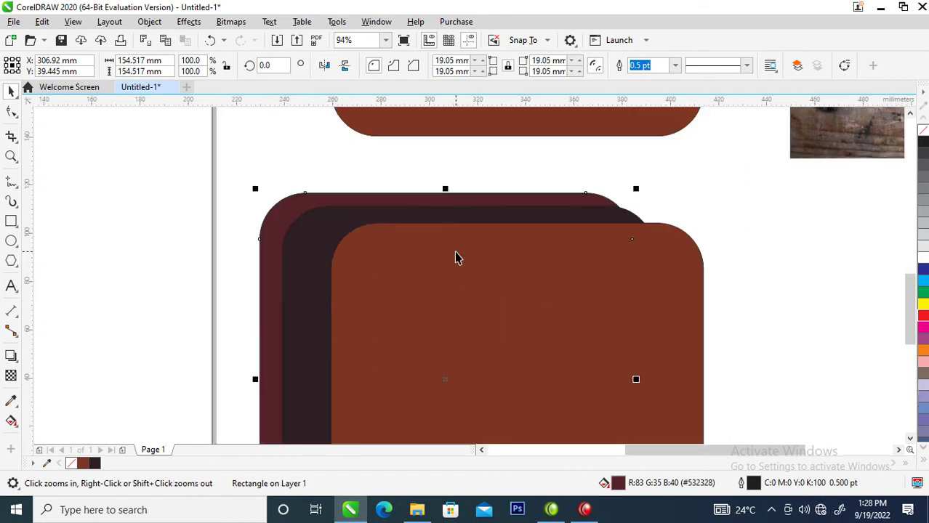
{"action": "key", "text": "space"}
{"action": "left_click", "coordinate": [321, 216]}
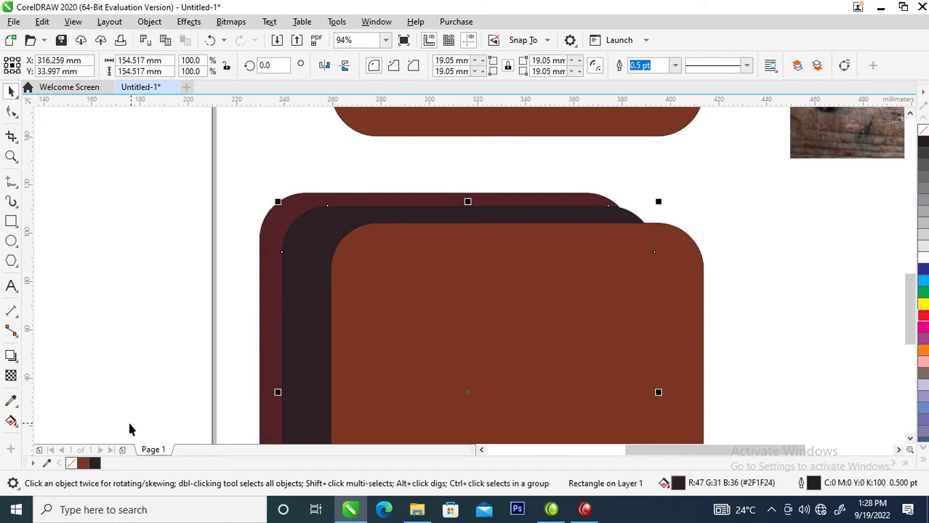
{"action": "left_click_drag", "start_coordinate": [268, 222], "coordinate": [286, 254]}
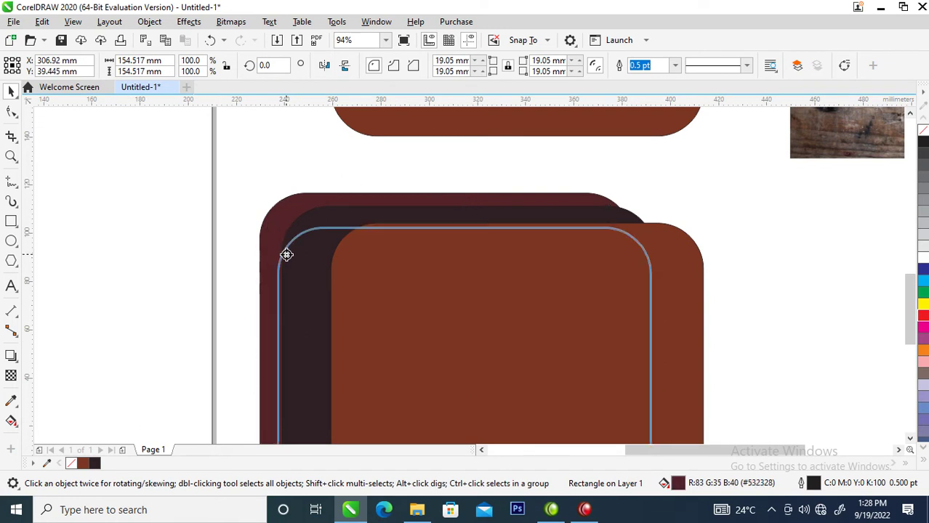
{"action": "left_click", "coordinate": [344, 331]}
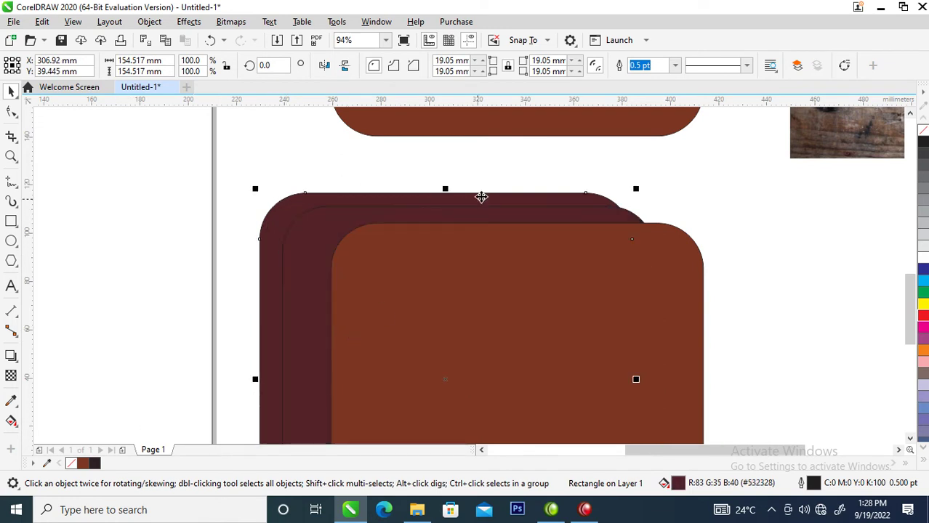
Lighten the rearmost square's fill with white to a muted red-brown (#734D50).
{"action": "left_click", "coordinate": [538, 195]}
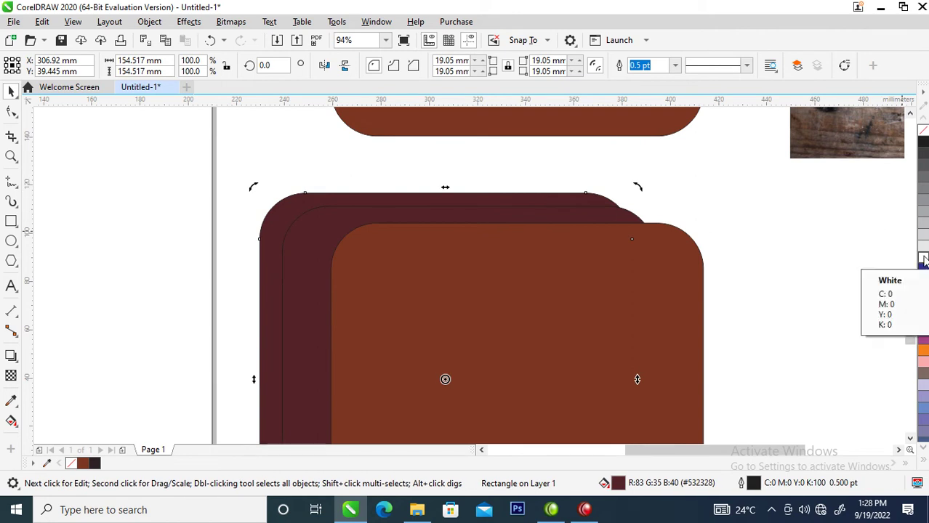
{"action": "left_click", "coordinate": [923, 260], "text": "ctrl"}
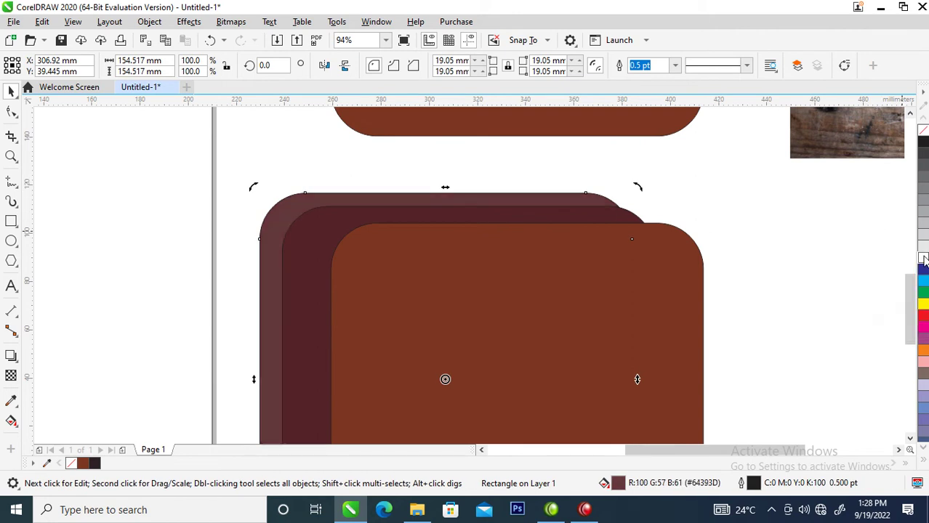
{"action": "left_click", "coordinate": [924, 260], "text": "ctrl"}
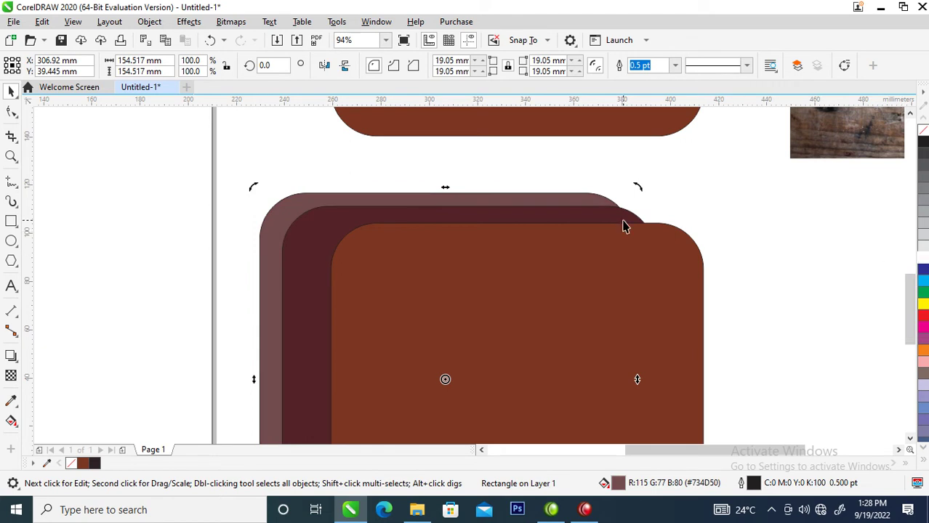
Move the coffee picture well clear of the rounded squares, to about X 765 mm and Y 92 mm.
{"action": "scroll", "coordinate": [581, 231], "scroll_direction": "down", "scroll_amount": 2}
{"action": "scroll", "coordinate": [582, 231], "scroll_direction": "down", "scroll_amount": 2}
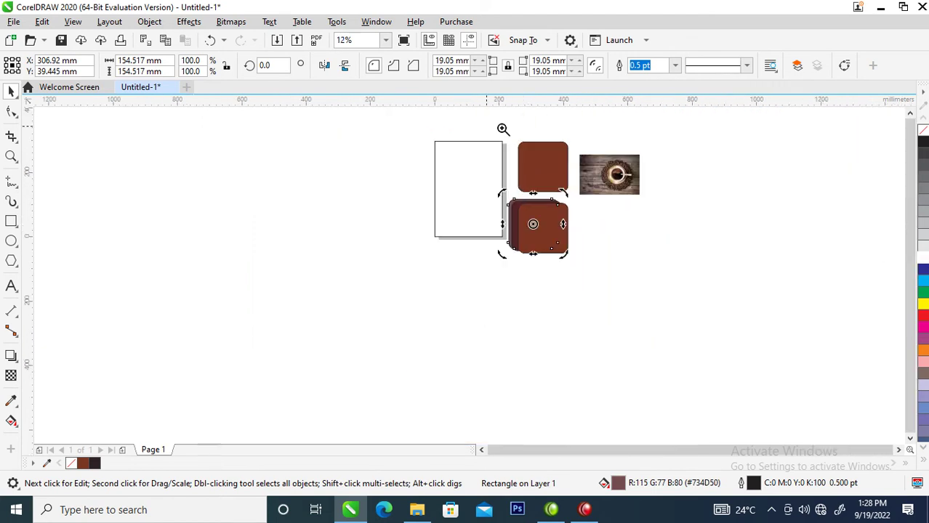
{"action": "key", "text": "z"}
{"action": "left_click_drag", "start_coordinate": [434, 127], "coordinate": [680, 291]}
{"action": "key", "text": "space"}
{"action": "left_click_drag", "start_coordinate": [530, 226], "coordinate": [437, 185]}
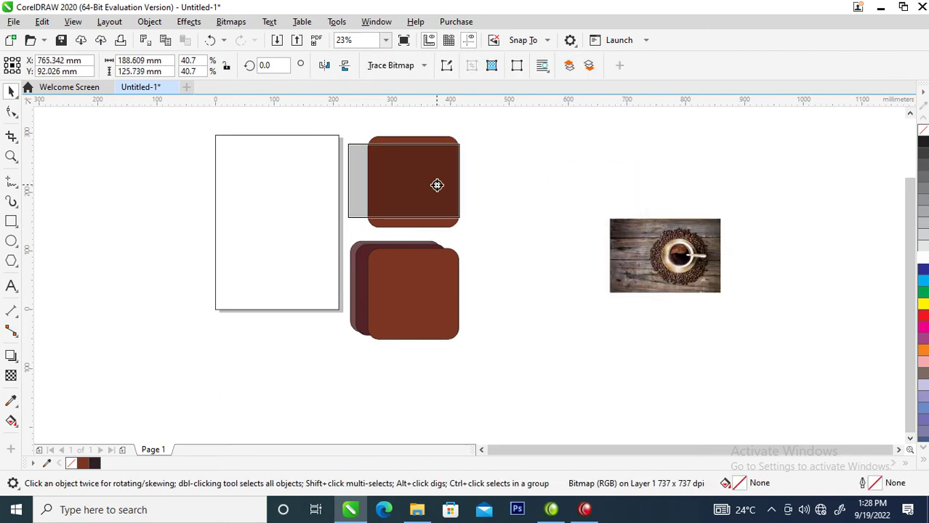
{"action": "left_click", "coordinate": [626, 197]}
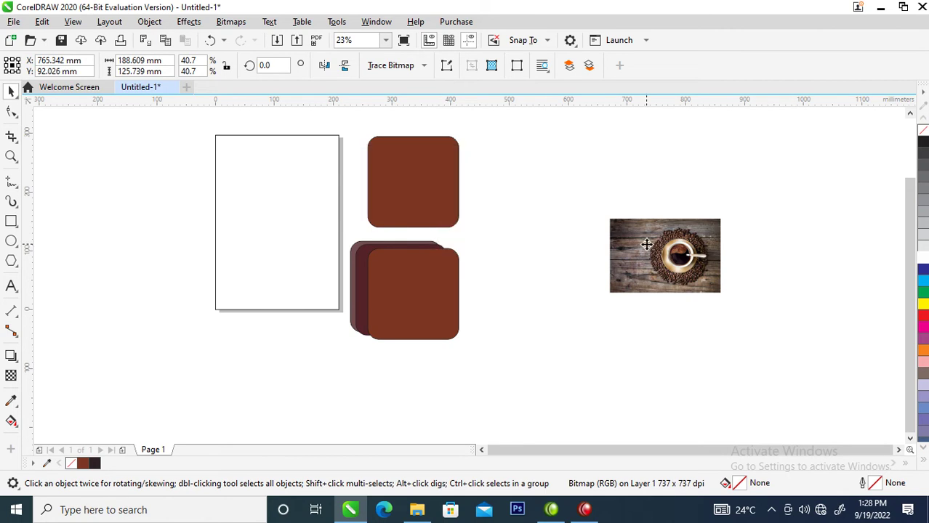
Place the coffee picture inside the upper brown rounded square as a PowerClip.
{"action": "left_click", "coordinate": [646, 244]}
{"action": "left_click", "coordinate": [191, 23]}
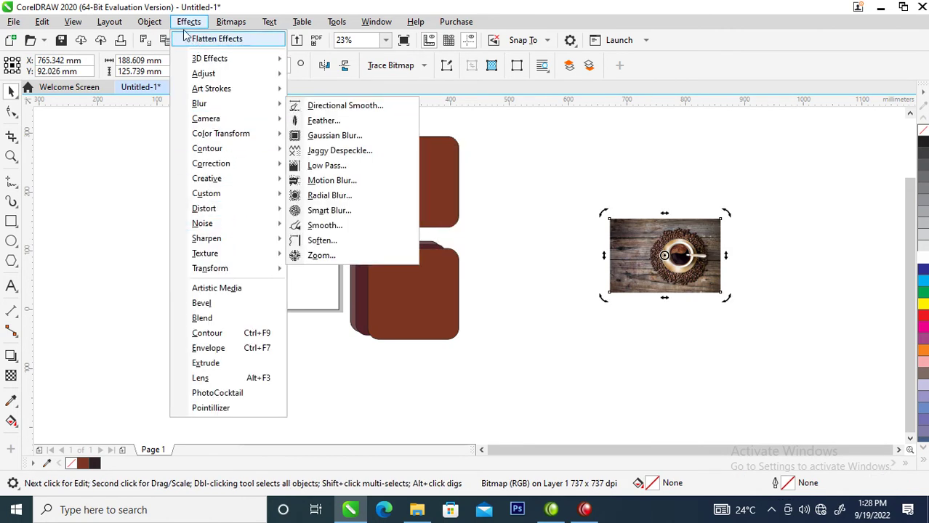
{"action": "mouse_move", "coordinate": [149, 22]}
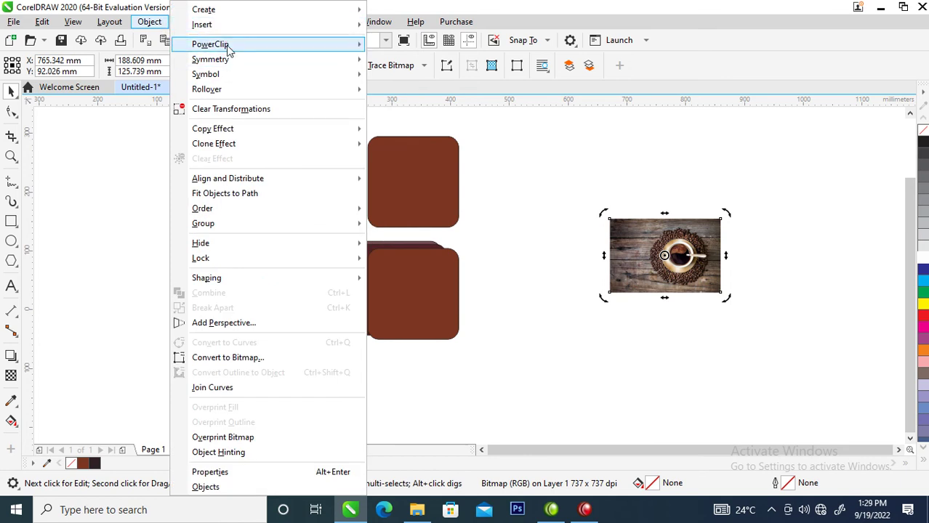
{"action": "mouse_move", "coordinate": [244, 45]}
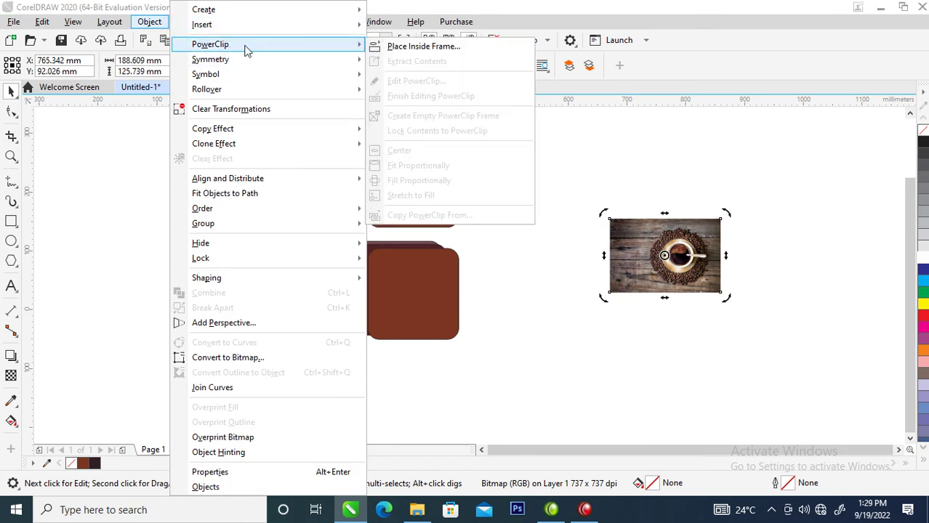
{"action": "left_click", "coordinate": [422, 48]}
{"action": "left_click", "coordinate": [401, 177]}
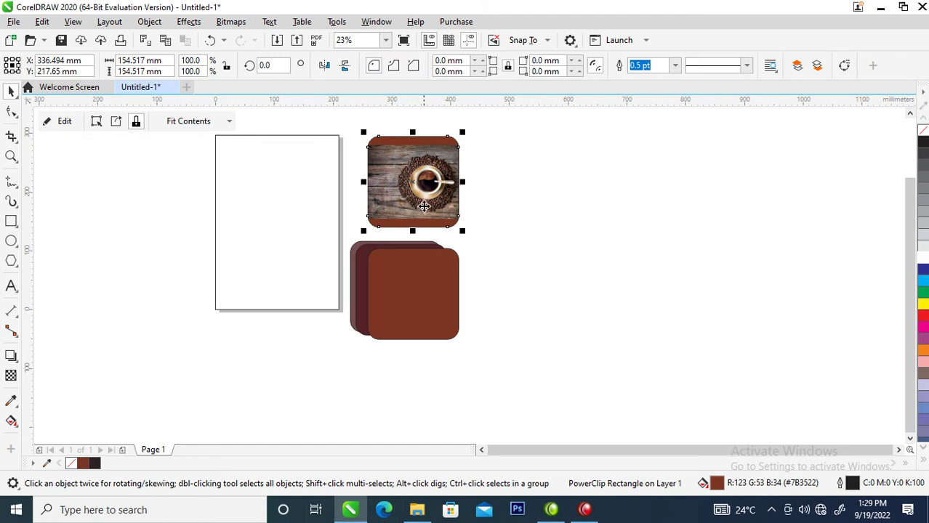
Enlarge and reposition the clipped coffee picture so it fills the upper square, and remove the outlines from all four squares.
{"action": "left_click", "coordinate": [417, 177]}
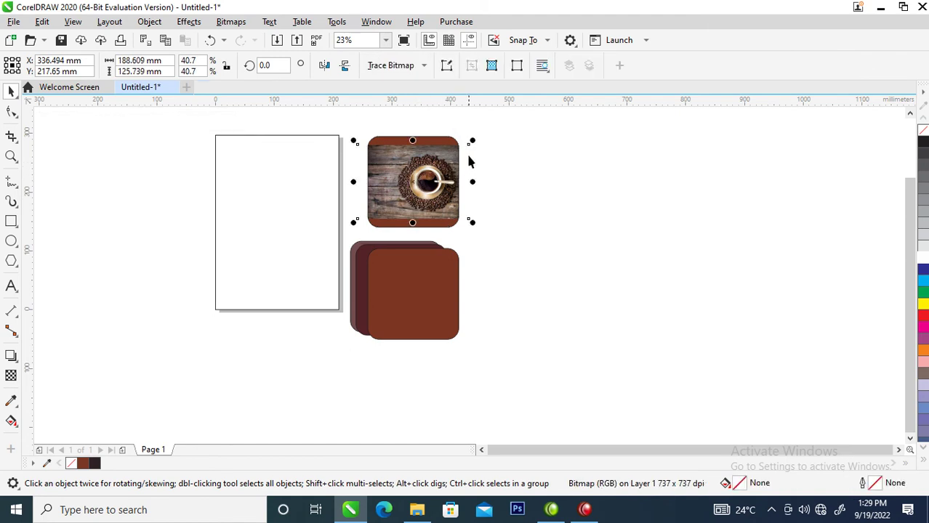
{"action": "left_click_drag", "start_coordinate": [472, 141], "coordinate": [498, 123]}
{"action": "left_click_drag", "start_coordinate": [411, 186], "coordinate": [432, 188]}
{"action": "left_click_drag", "start_coordinate": [550, 124], "coordinate": [282, 369]}
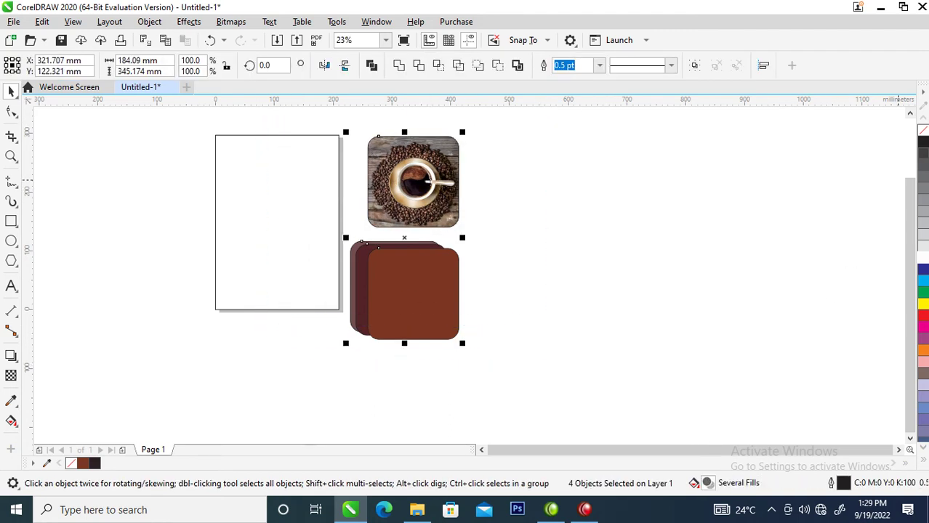
{"action": "right_click", "coordinate": [924, 131]}
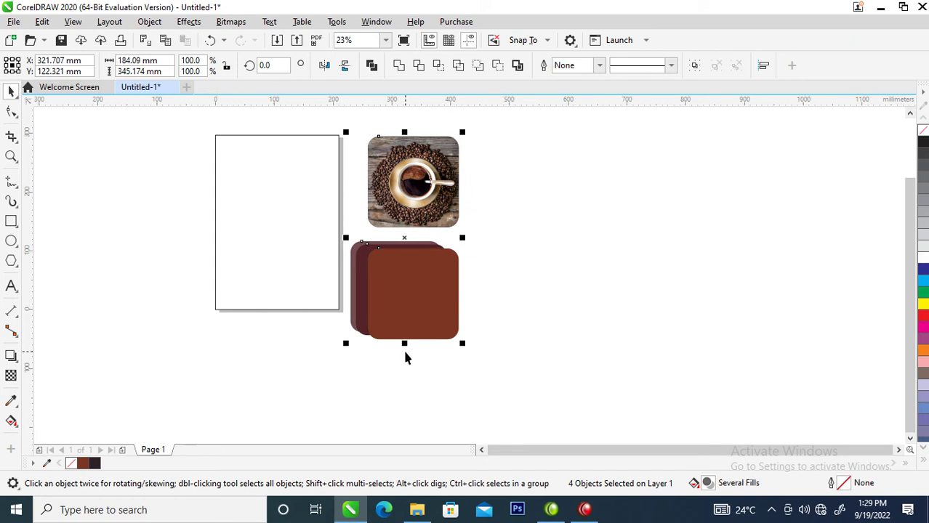
Rotate the four squares together counterclockwise into a diamond orientation beside the page, and group them.
{"action": "left_click_drag", "start_coordinate": [433, 284], "coordinate": [417, 346]}
{"action": "left_click", "coordinate": [427, 245]}
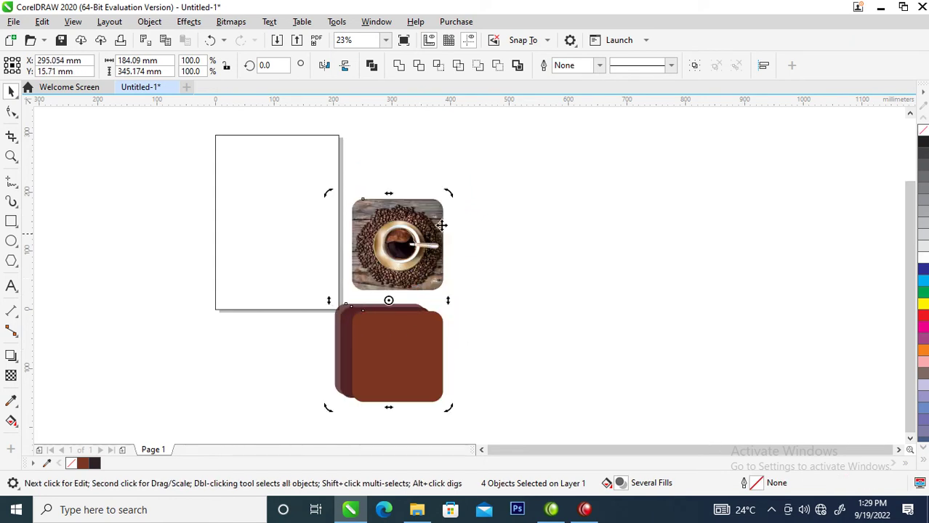
{"action": "left_click_drag", "start_coordinate": [454, 192], "coordinate": [353, 147]}
{"action": "left_click_drag", "start_coordinate": [413, 317], "coordinate": [509, 297]}
{"action": "key", "text": "ctrl+g"}
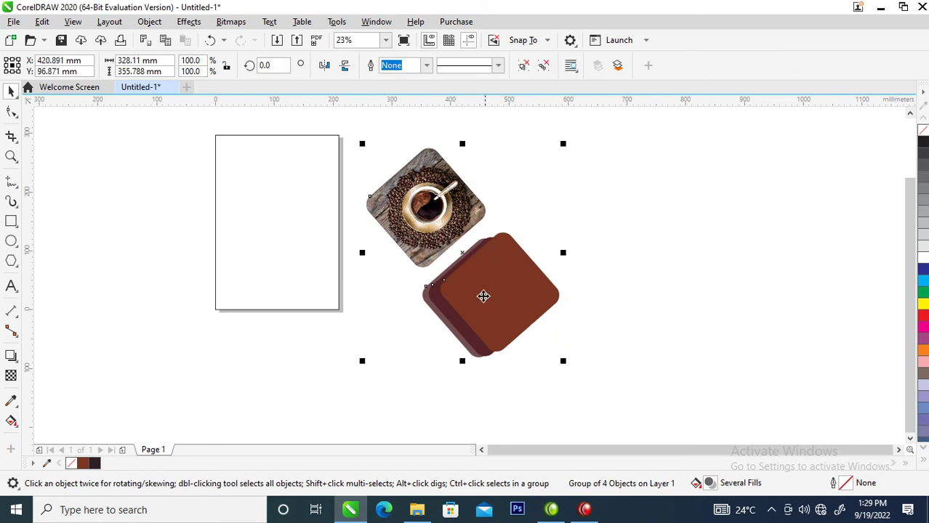
Place the rotated group inside the A4 page rectangle as a PowerClip.
{"action": "left_click", "coordinate": [149, 22]}
{"action": "mouse_move", "coordinate": [211, 48]}
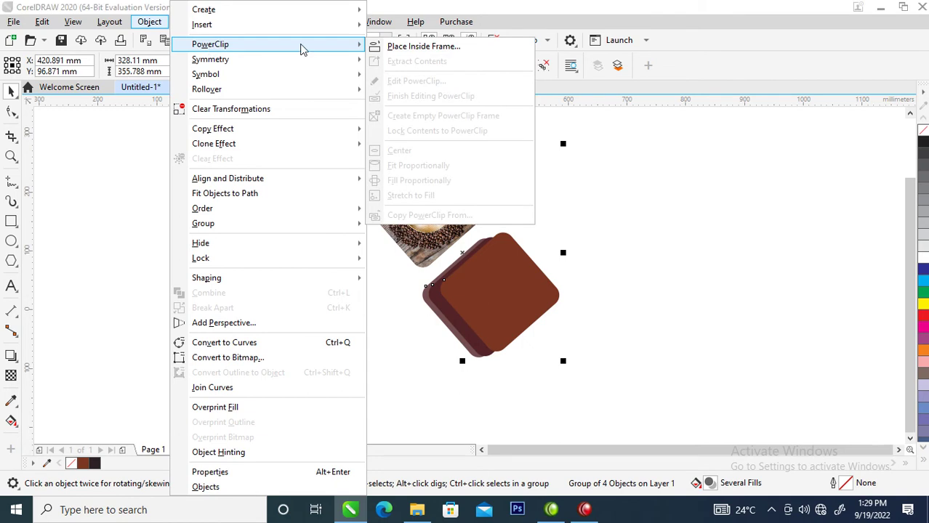
{"action": "left_click", "coordinate": [406, 46]}
{"action": "left_click", "coordinate": [269, 148]}
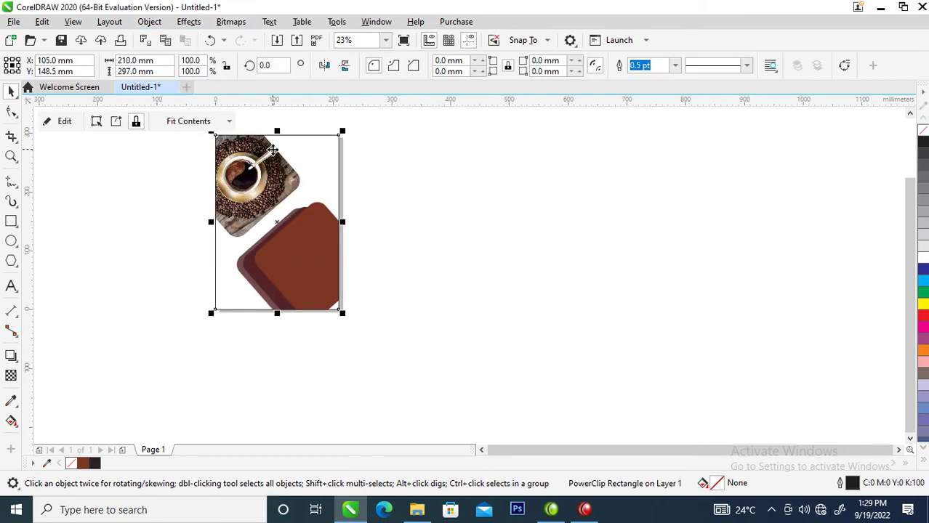
Enlarge the clipped group to about 133.7%, rotate it to about 345.7°, and shift it so the cup runs off the page's left edge.
{"action": "left_click", "coordinate": [271, 191], "text": "ctrl"}
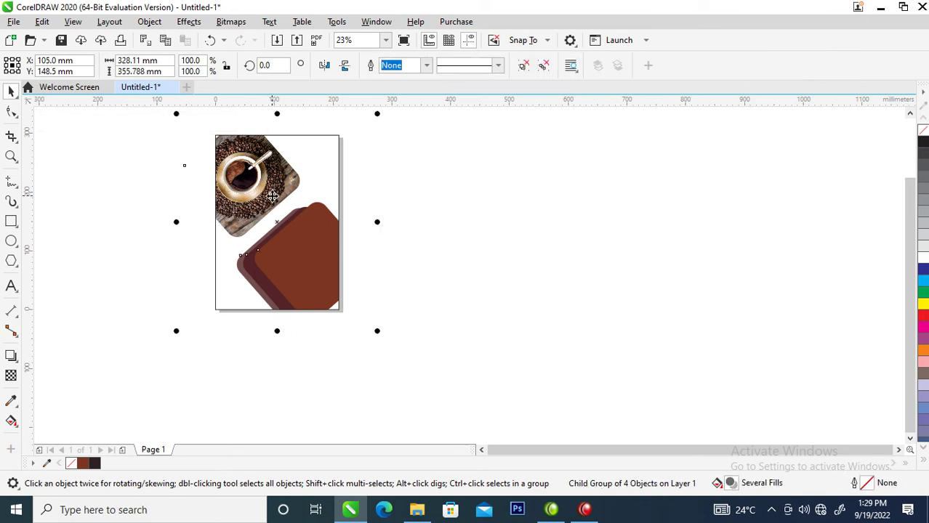
{"action": "left_click_drag", "start_coordinate": [270, 219], "coordinate": [265, 236]}
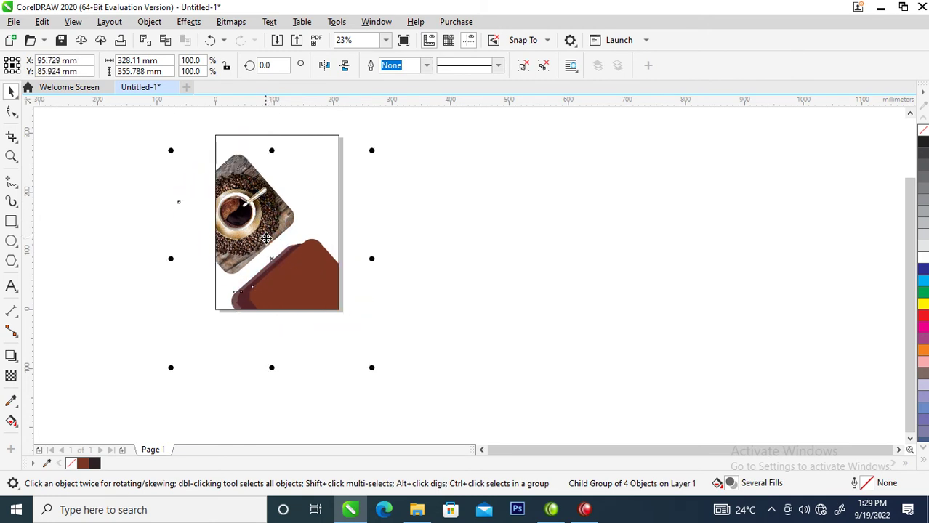
{"action": "left_click_drag", "start_coordinate": [371, 147], "coordinate": [385, 180]}
{"action": "left_click", "coordinate": [265, 195]}
{"action": "left_click", "coordinate": [283, 198]}
{"action": "left_click_drag", "start_coordinate": [280, 229], "coordinate": [271, 206]}
{"action": "left_click_drag", "start_coordinate": [361, 363], "coordinate": [378, 385]}
{"action": "left_click_drag", "start_coordinate": [289, 268], "coordinate": [307, 293]}
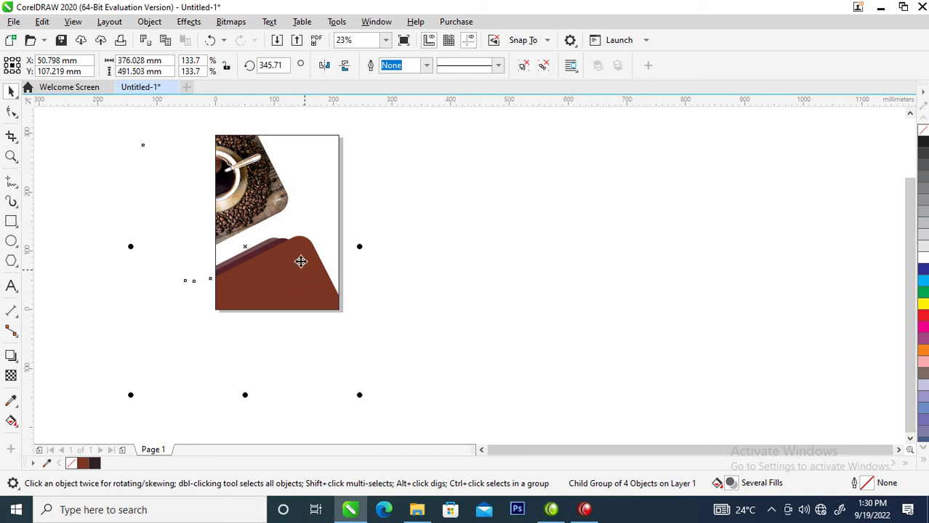
{"action": "left_click", "coordinate": [261, 190]}
{"action": "mouse_move", "coordinate": [262, 183]}
{"action": "left_mouse_down"}
{"action": "mouse_move", "coordinate": [271, 203]}
{"action": "mouse_move", "coordinate": [268, 192]}
{"action": "left_mouse_up"}
{"action": "left_click", "coordinate": [404, 272]}
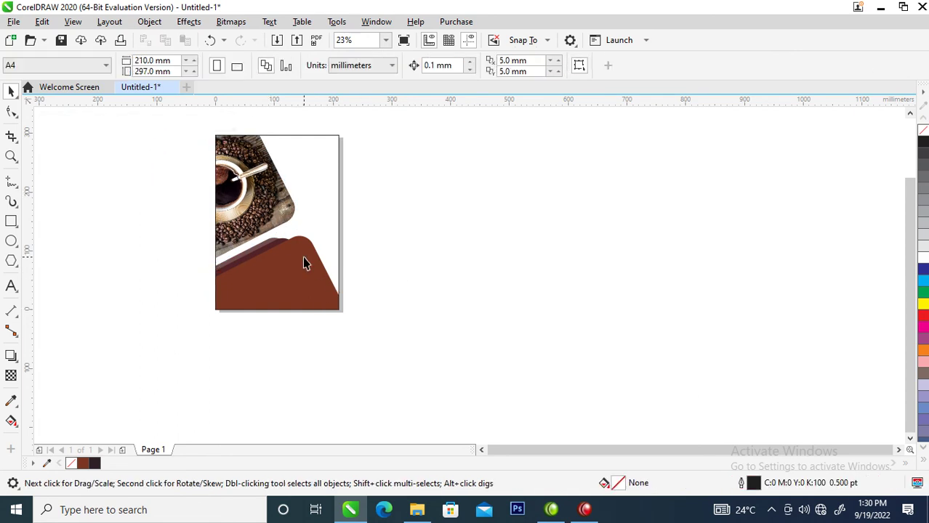
Rotate the clipped group to about 358.5° and reposition it at about X 56 mm and Y 110 mm.
{"action": "left_click", "coordinate": [309, 278]}
{"action": "left_click", "coordinate": [302, 275], "text": "alt"}
{"action": "left_click", "coordinate": [303, 261]}
{"action": "left_click_drag", "start_coordinate": [362, 391], "coordinate": [382, 361]}
{"action": "left_click_drag", "start_coordinate": [294, 256], "coordinate": [294, 251]}
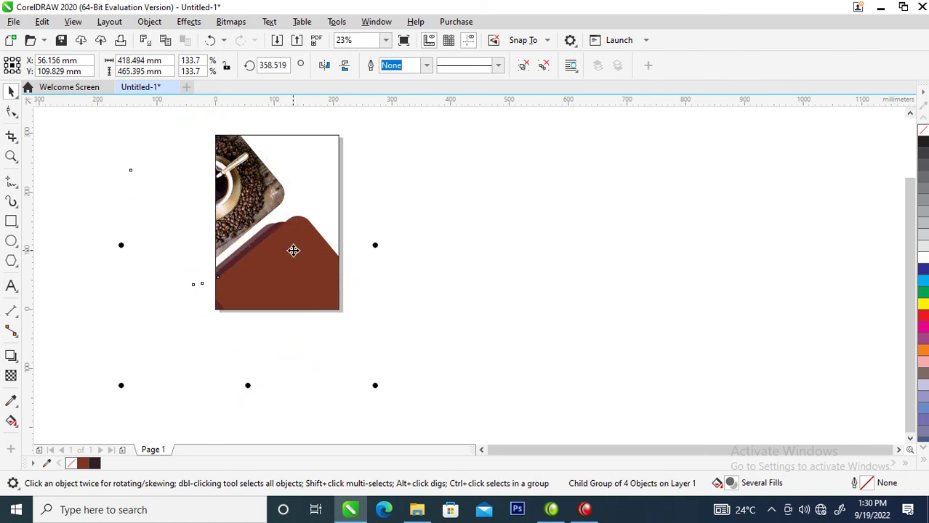
{"action": "left_click", "coordinate": [426, 240]}
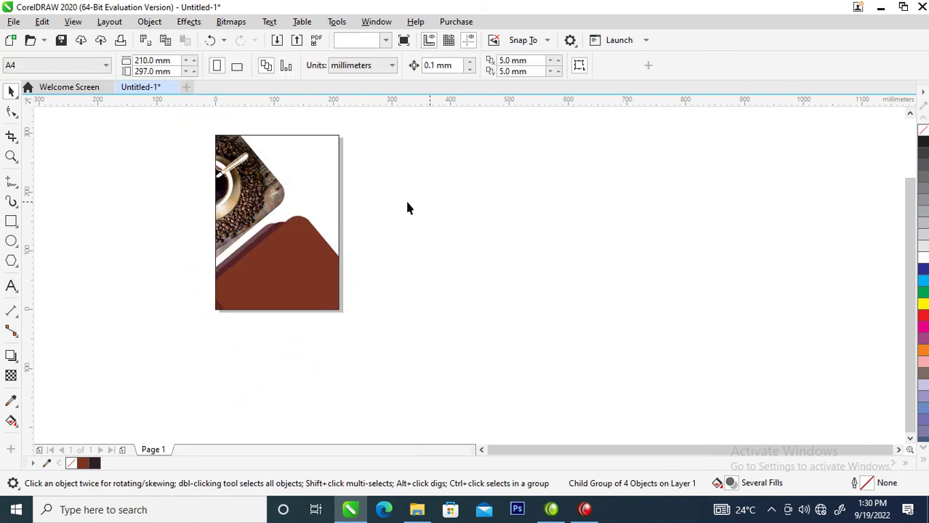
Move the clipped group about 11 mm down within the page frame.
{"action": "key", "text": "z"}
{"action": "left_click_drag", "start_coordinate": [166, 128], "coordinate": [456, 336]}
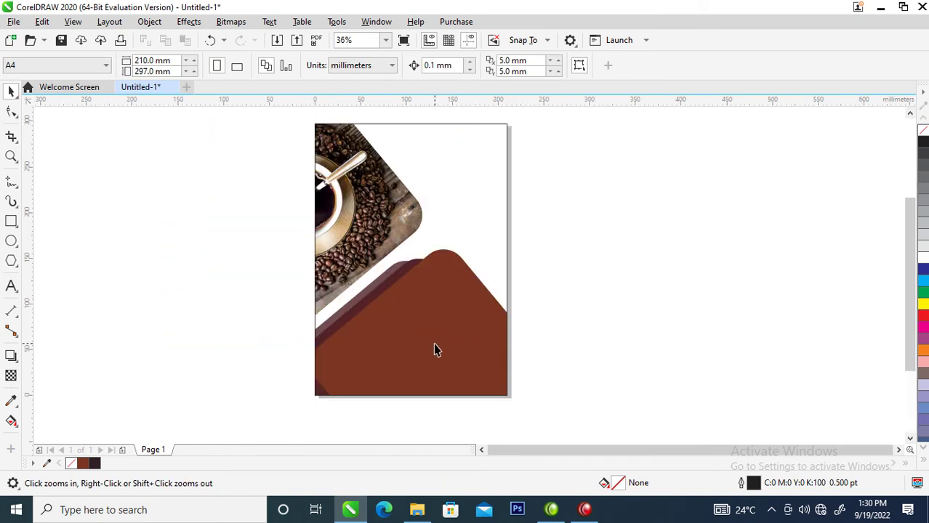
{"action": "key", "text": "space"}
{"action": "left_click", "coordinate": [449, 329], "text": "ctrl"}
{"action": "left_click_drag", "start_coordinate": [447, 323], "coordinate": [451, 331]}
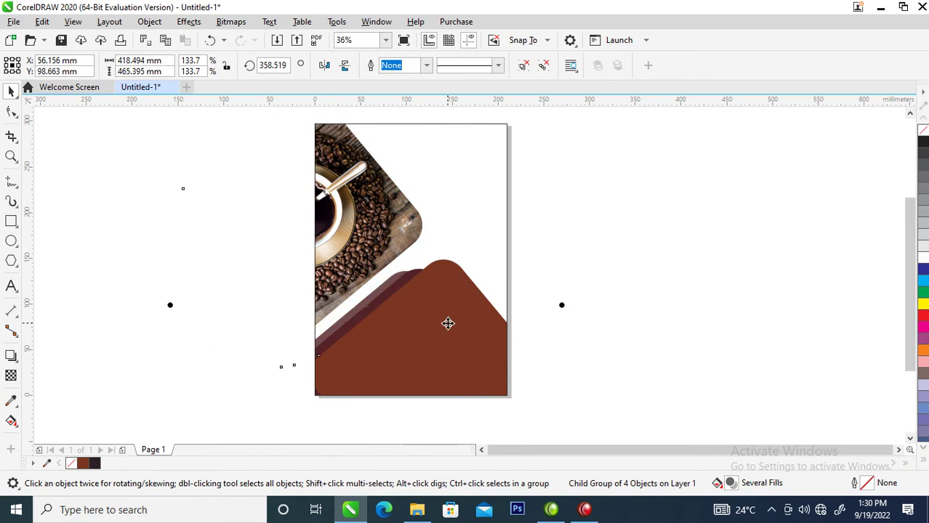
{"action": "left_click", "coordinate": [602, 245]}
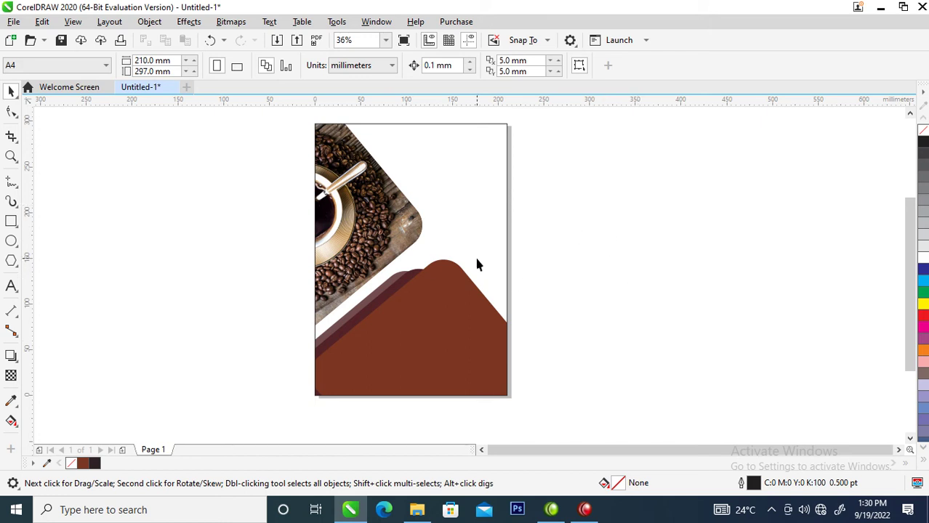
Open the page frame's PowerClip contents for editing and ungroup the four squares.
{"action": "right_click", "coordinate": [407, 213]}
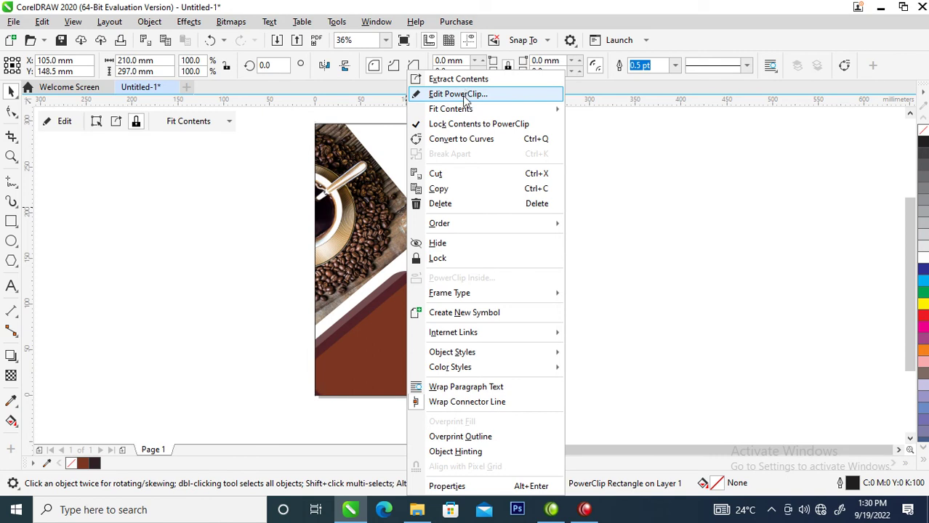
{"action": "left_click", "coordinate": [465, 94]}
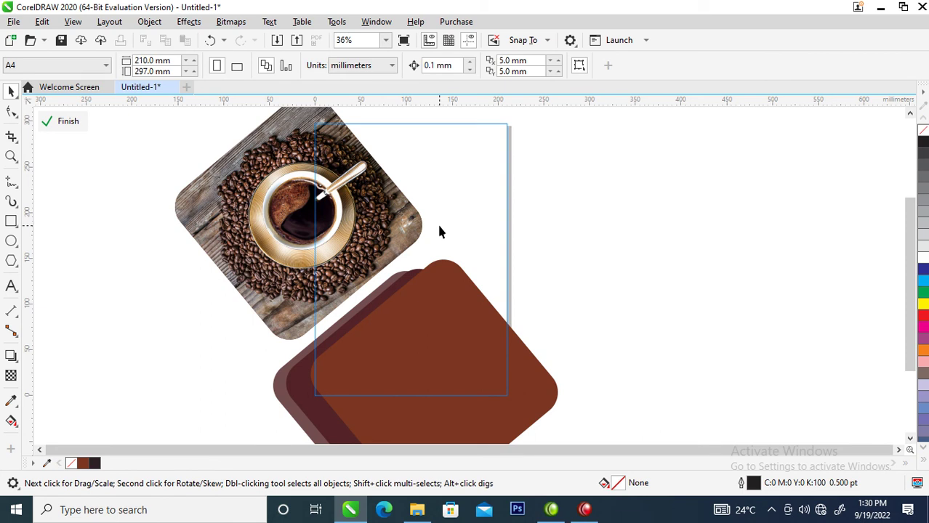
{"action": "left_click", "coordinate": [386, 221]}
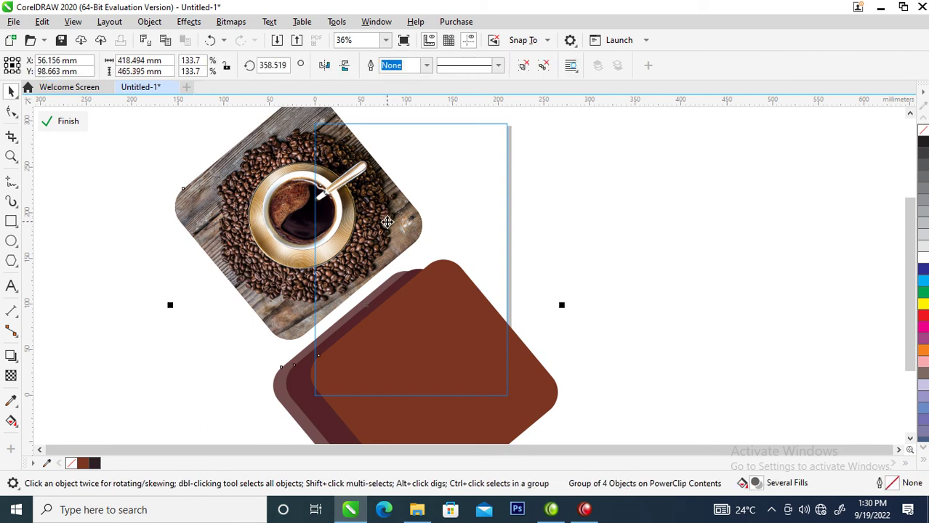
{"action": "left_click", "coordinate": [544, 65]}
{"action": "left_click", "coordinate": [654, 236]}
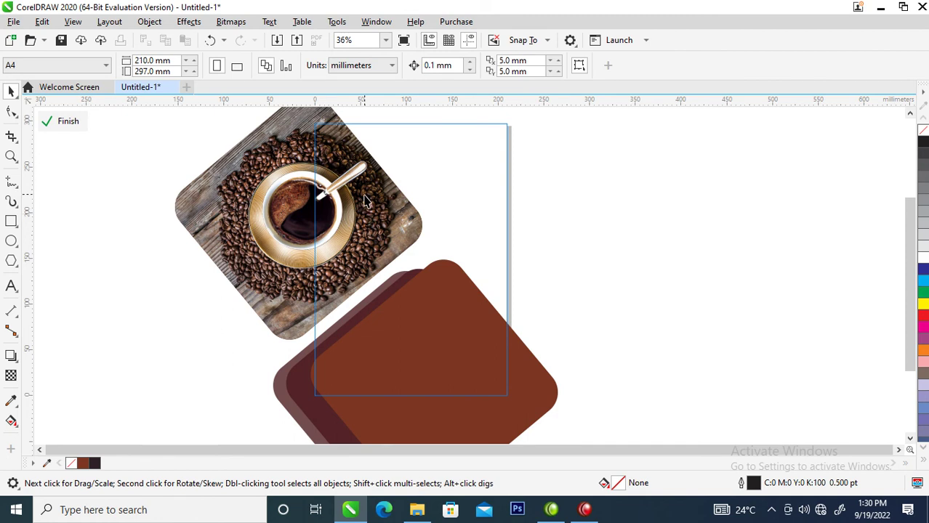
Scale the coffee picture to about 44.5% and move it to the right-hand corner inside its rounded square.
{"action": "left_click", "coordinate": [364, 197]}
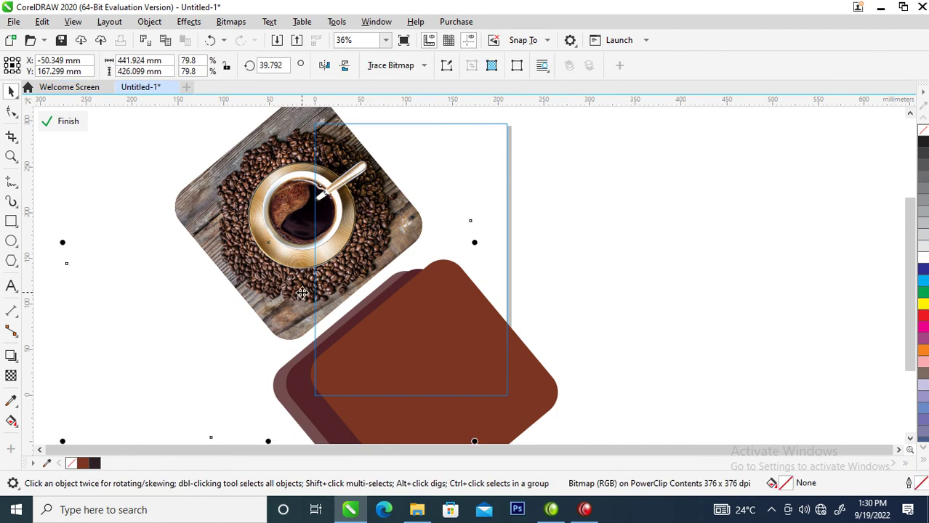
{"action": "scroll", "coordinate": [302, 293], "scroll_direction": "down", "scroll_amount": 1}
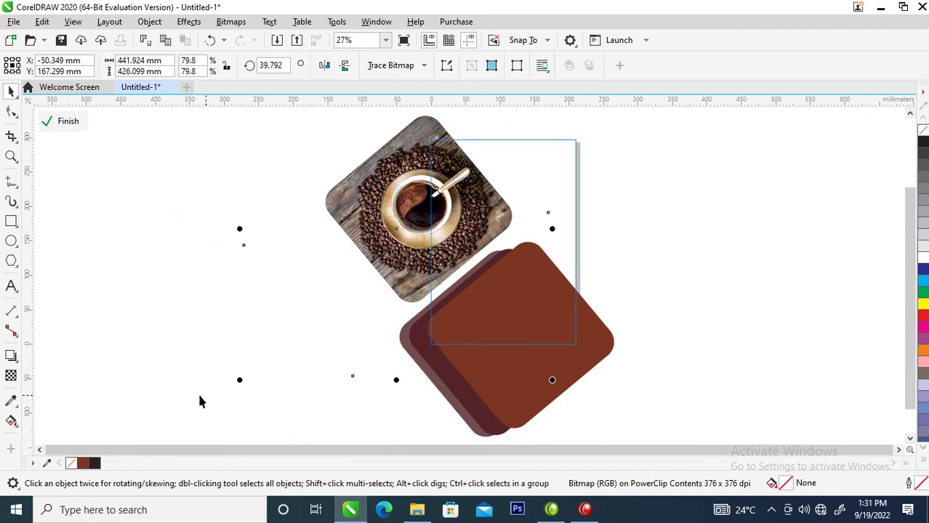
{"action": "left_click_drag", "start_coordinate": [237, 384], "coordinate": [373, 313]}
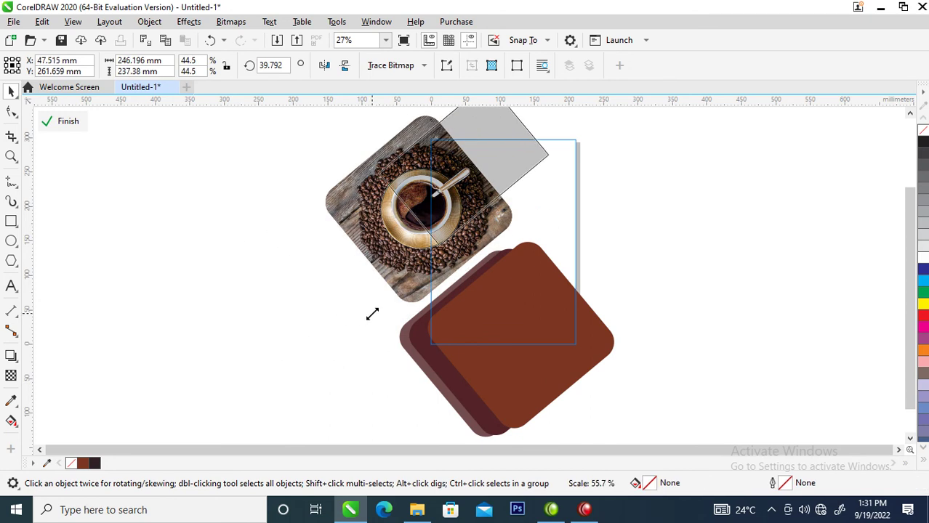
{"action": "left_click_drag", "start_coordinate": [473, 176], "coordinate": [459, 228]}
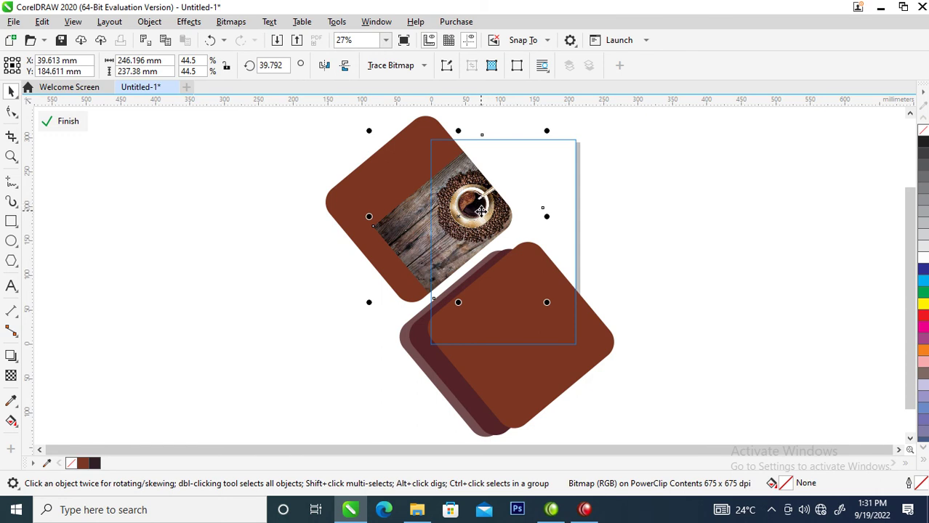
Duplicate the coffee picture inside its rounded square with an offset of about 72 mm to the left and 110 mm up.
{"action": "left_click_drag", "start_coordinate": [481, 209], "coordinate": [431, 141]}
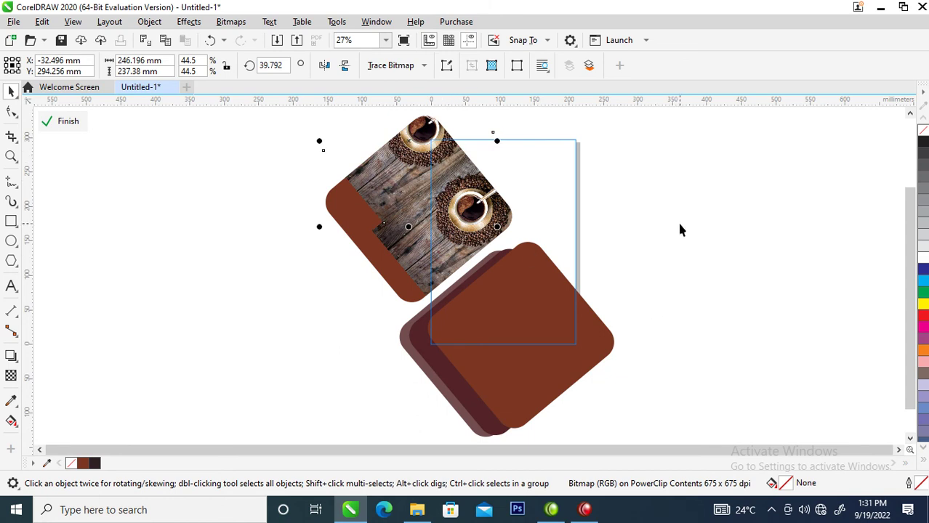
Finish editing the PowerClip contents holding the coffee pictures and return to the page.
{"action": "right_click", "coordinate": [545, 215]}
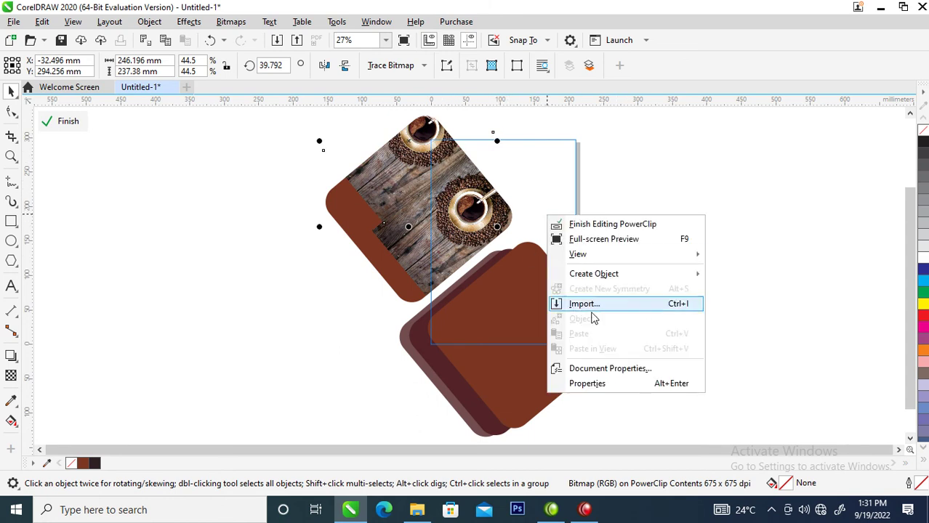
{"action": "left_click", "coordinate": [438, 242]}
{"action": "left_click", "coordinate": [465, 230]}
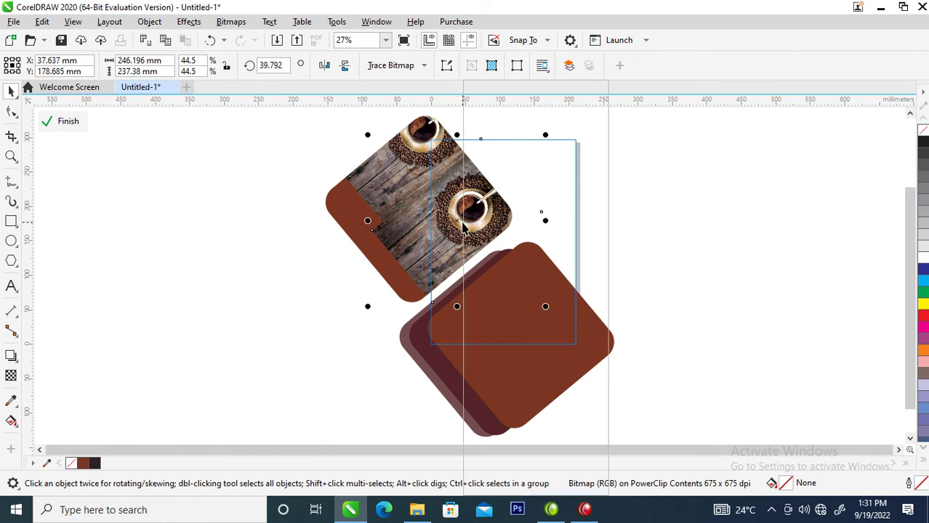
{"action": "right_click", "coordinate": [465, 230]}
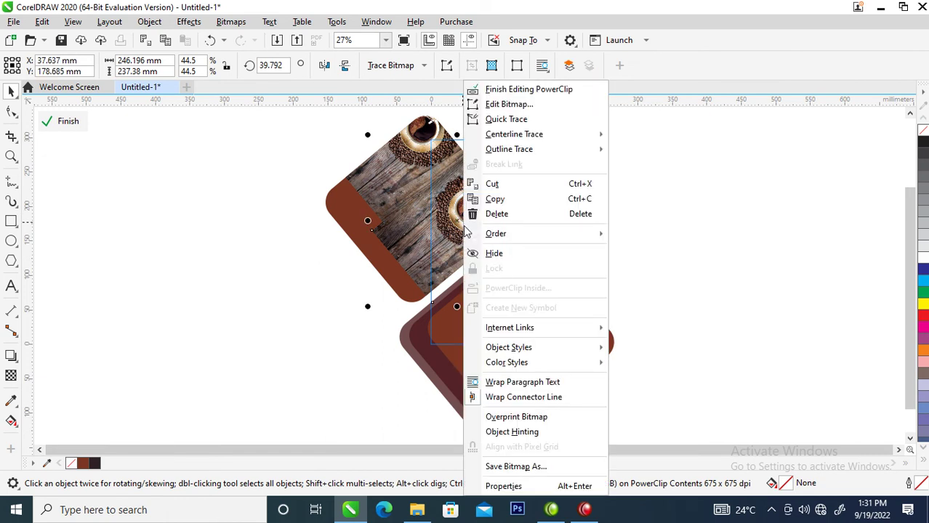
{"action": "left_click", "coordinate": [539, 88]}
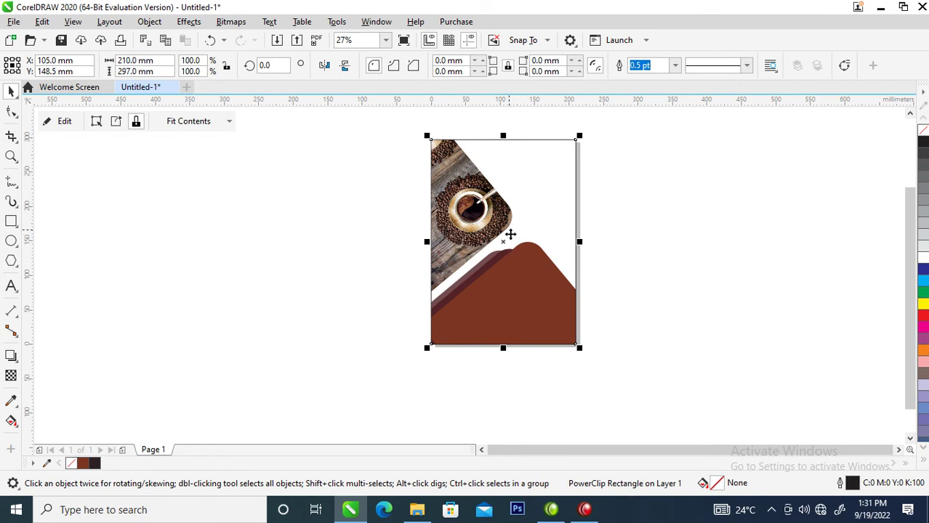
Open the page frame's PowerClip contents, move all four rounded squares up about 26 mm together, and finish editing.
{"action": "double_click", "coordinate": [544, 187]}
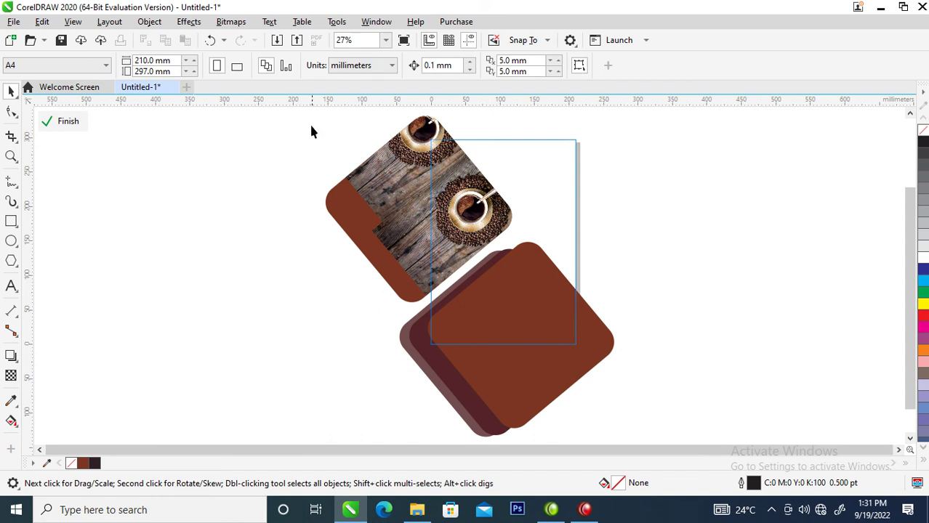
{"action": "left_click_drag", "start_coordinate": [257, 121], "coordinate": [730, 403]}
{"action": "left_click_drag", "start_coordinate": [550, 324], "coordinate": [550, 306]}
{"action": "scroll", "coordinate": [574, 330], "scroll_direction": "down", "scroll_amount": 2}
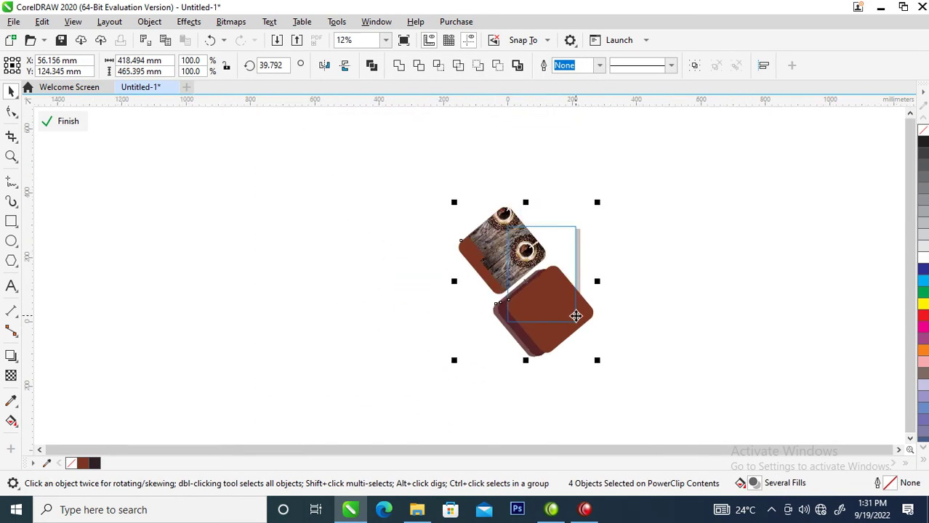
{"action": "left_click", "coordinate": [657, 245], "text": "ctrl"}
{"action": "key", "text": "F2"}
{"action": "left_click_drag", "start_coordinate": [456, 199], "coordinate": [592, 323]}
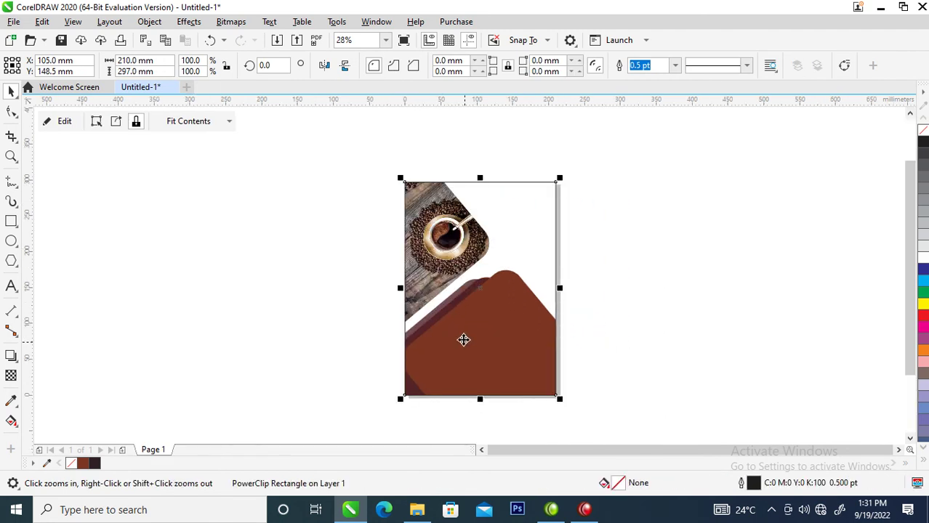
Inside the page frame, enlarge the front brown square to about 145.2% toward its lower left and move it down about 5 mm.
{"action": "right_click", "coordinate": [497, 233]}
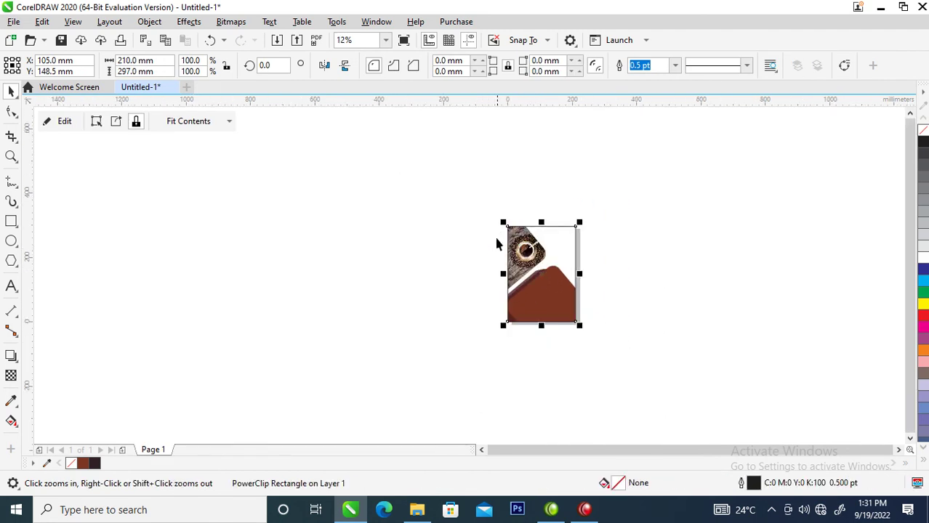
{"action": "left_click", "coordinate": [552, 299], "text": "ctrl"}
{"action": "key", "text": "F2"}
{"action": "left_click_drag", "start_coordinate": [430, 198], "coordinate": [603, 386]}
{"action": "left_click", "coordinate": [514, 327]}
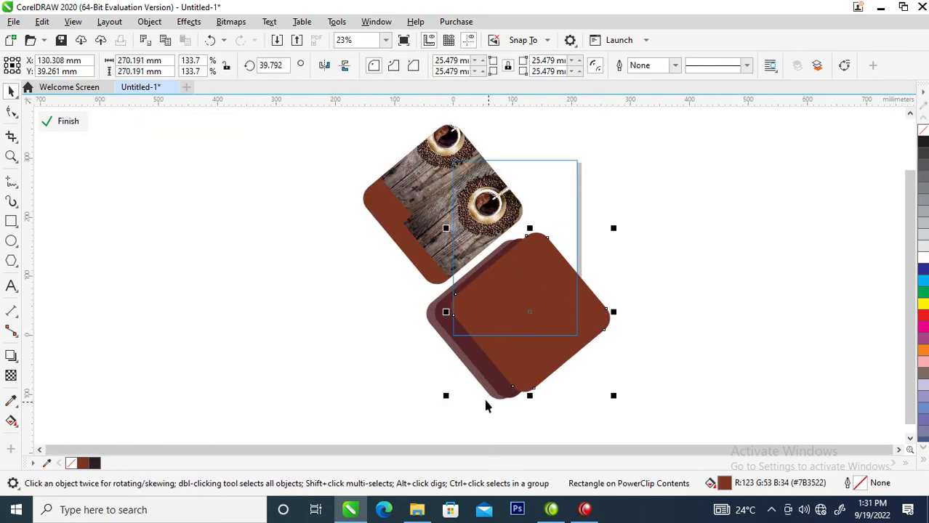
{"action": "left_click_drag", "start_coordinate": [447, 397], "coordinate": [432, 411]}
{"action": "left_click_drag", "start_coordinate": [530, 310], "coordinate": [530, 313]}
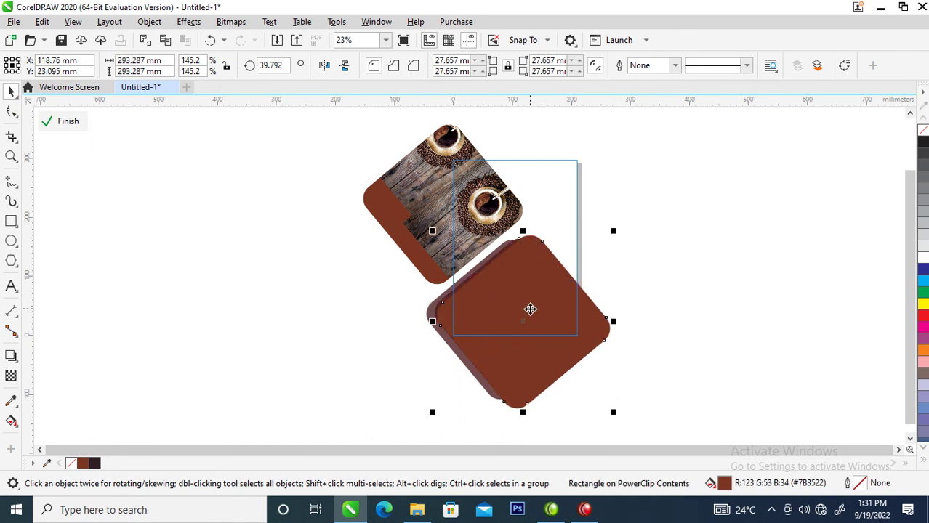
{"action": "left_click", "coordinate": [693, 252], "text": "ctrl"}
{"action": "key", "text": "F2"}
{"action": "left_click_drag", "start_coordinate": [410, 139], "coordinate": [686, 351]}
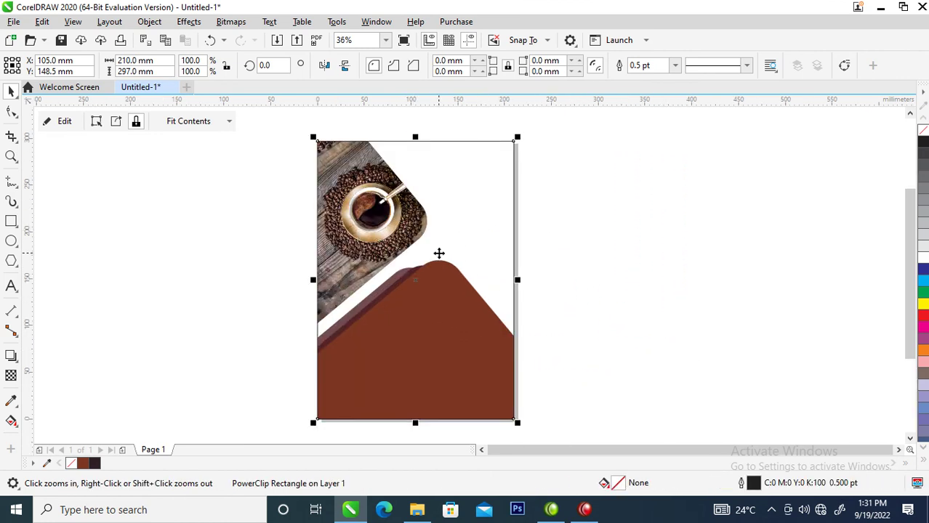
Add the two-line artistic text "Coffee" and "Shop" in the white area to the right of the picture.
{"action": "key", "text": "F8"}
{"action": "left_click", "coordinate": [429, 166]}
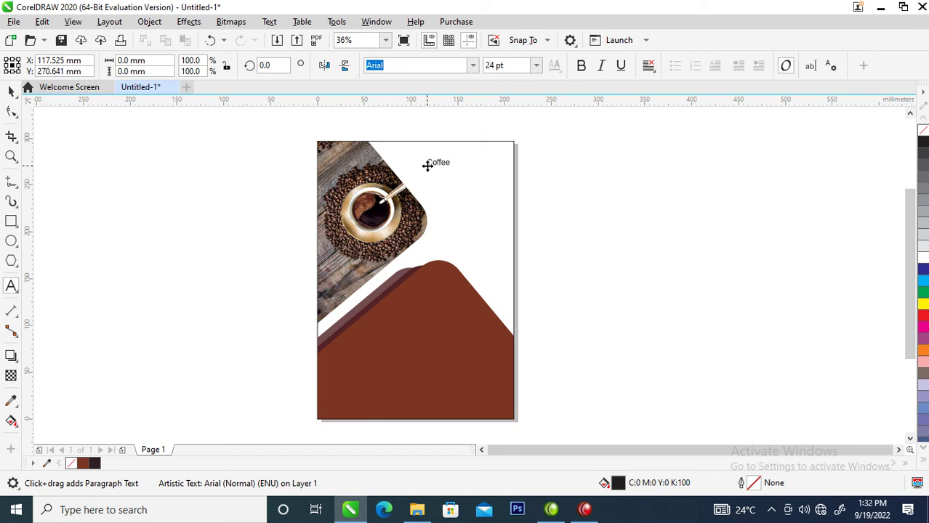
{"action": "type", "text": "Shop"}
{"action": "key", "text": "ctrl+space"}
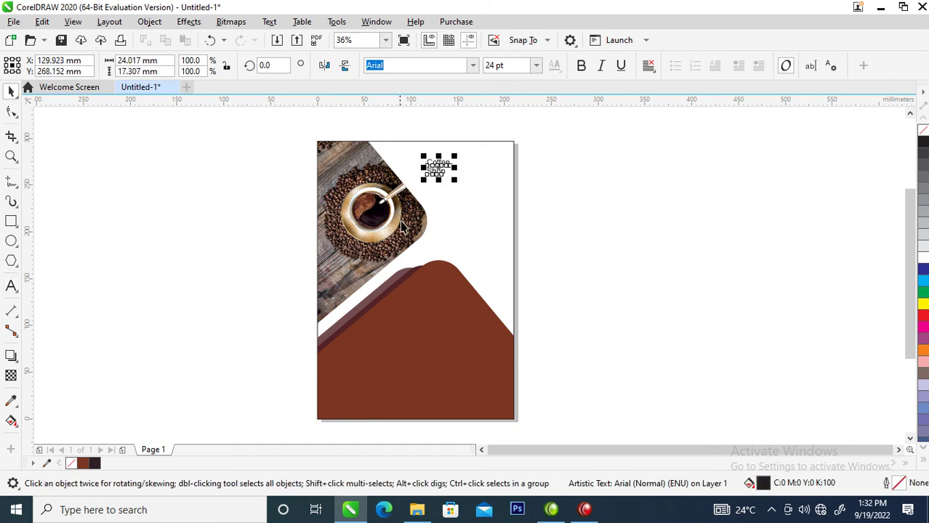
Set the "Coffee Shop" text in FuturaTEE and enlarge it to about 69.5 pt.
{"action": "key", "text": "z"}
{"action": "left_click_drag", "start_coordinate": [265, 124], "coordinate": [563, 265]}
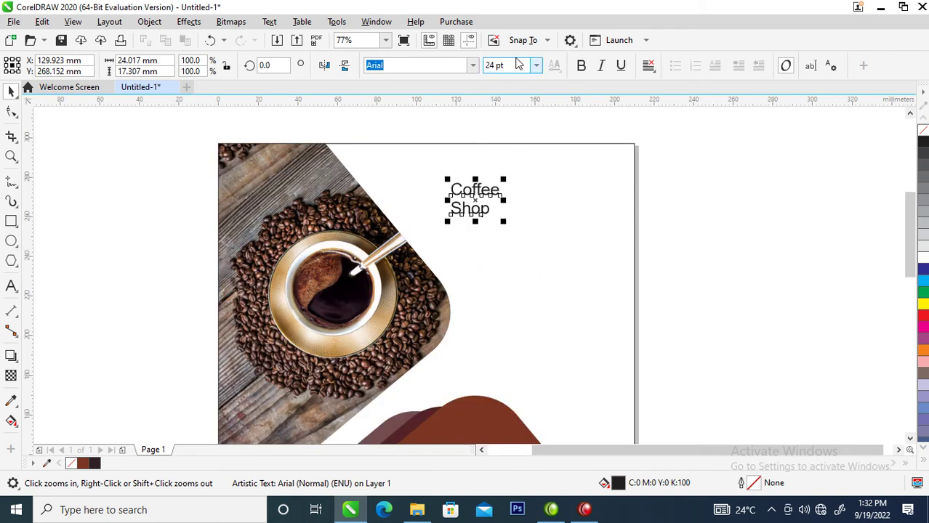
{"action": "left_click", "coordinate": [473, 65]}
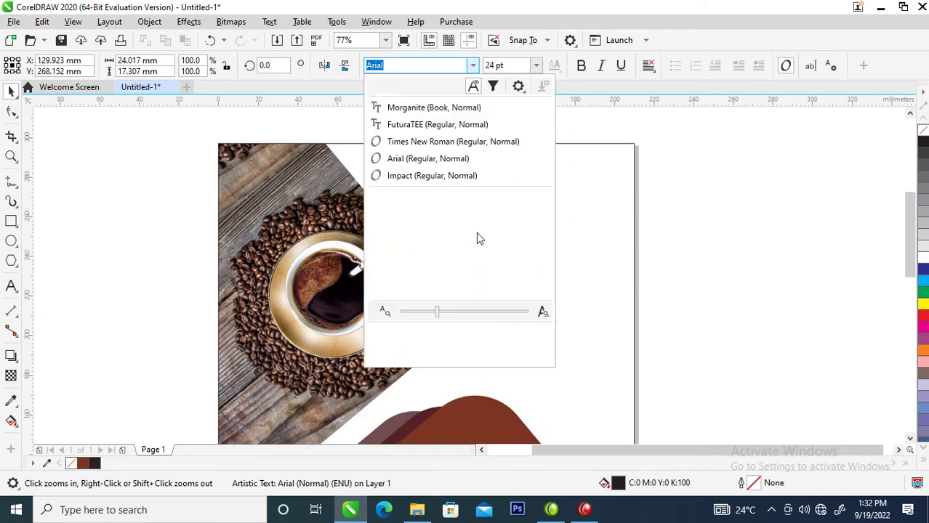
{"action": "left_click", "coordinate": [432, 125]}
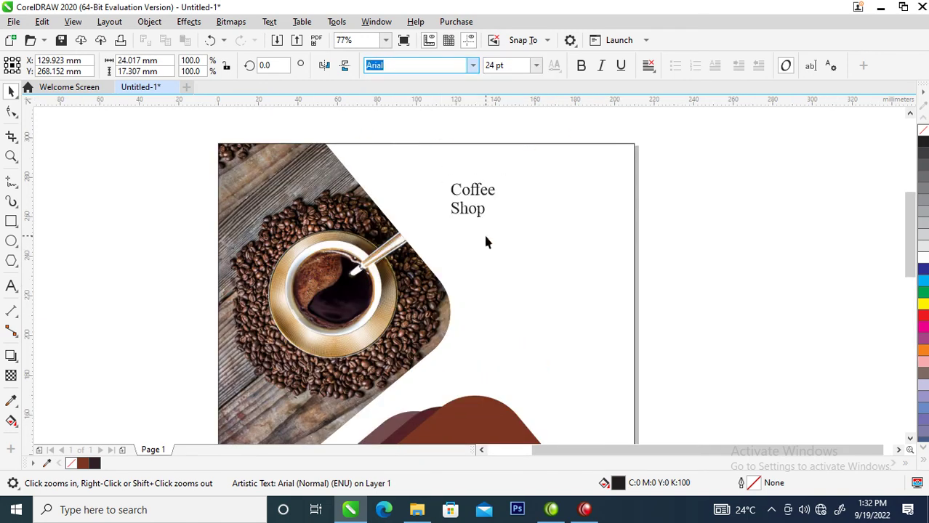
{"action": "left_click_drag", "start_coordinate": [502, 221], "coordinate": [580, 322]}
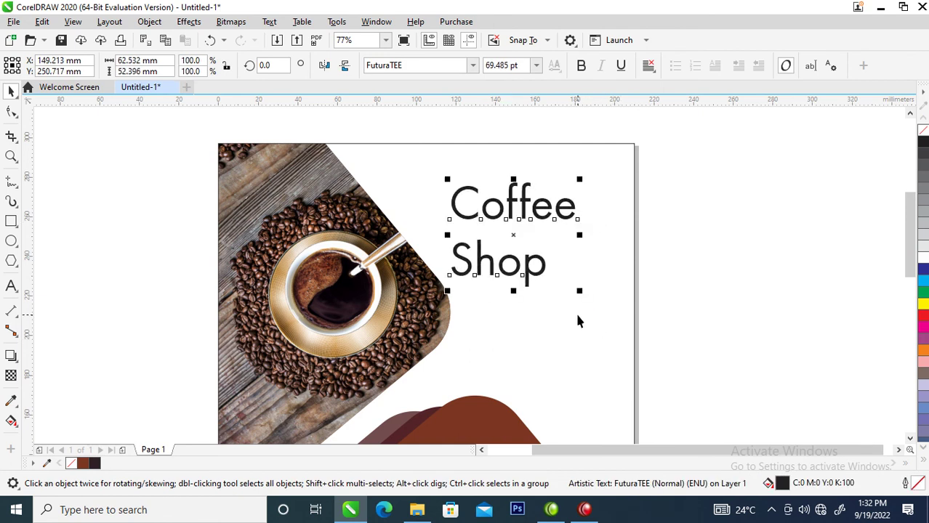
Break the title into separate lines and make "Coffee" bold with the brown #7B3522 fill.
{"action": "key", "text": "ctrl+k"}
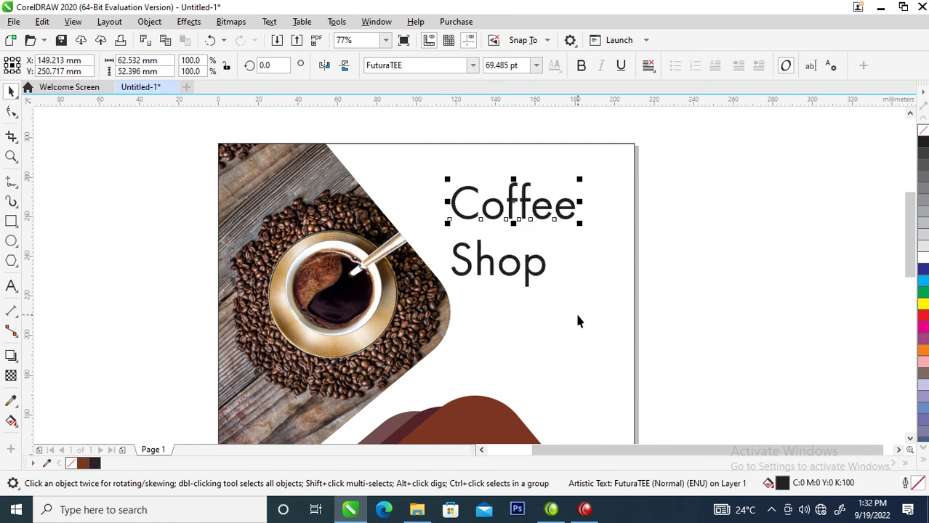
{"action": "left_click", "coordinate": [84, 463]}
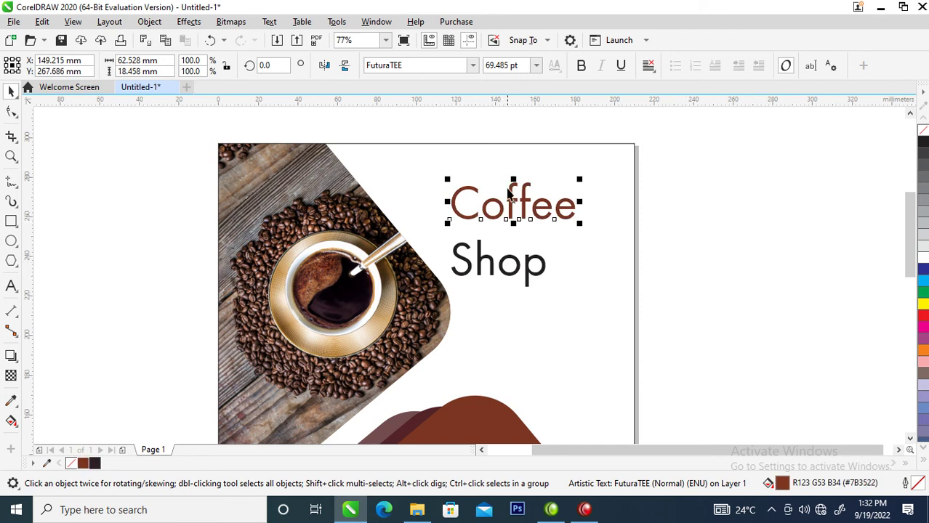
{"action": "left_click", "coordinate": [580, 66]}
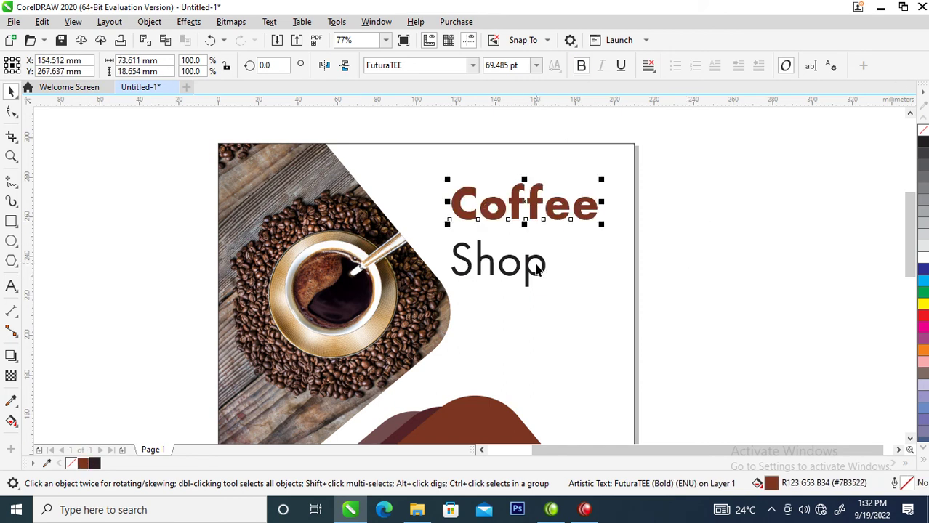
Tighten the letter spacing of the "Coffee" text with the Shape tool.
{"action": "left_click", "coordinate": [11, 111]}
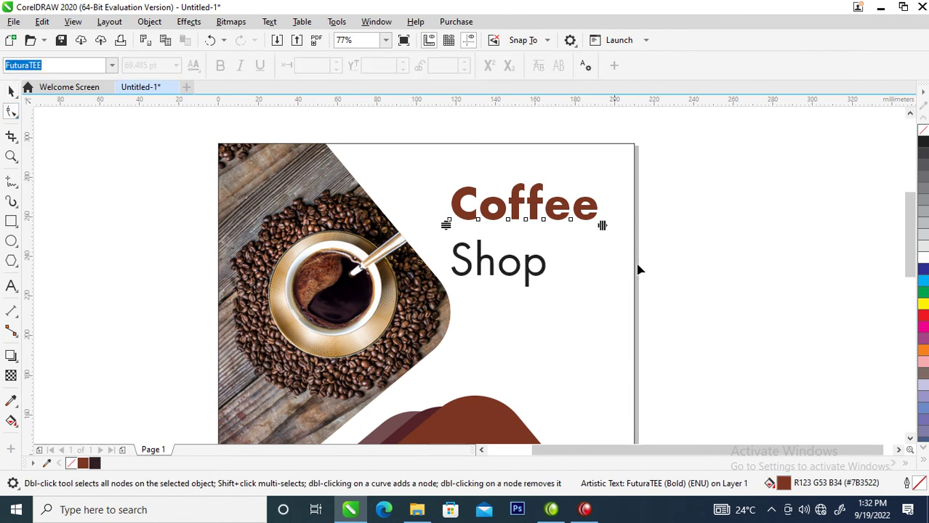
{"action": "left_click_drag", "start_coordinate": [602, 226], "coordinate": [581, 226]}
{"action": "key", "text": "space"}
Move "Shop" up close beneath "Coffee", and shift both lines together about 7 mm right and 10 mm down.
{"action": "left_click_drag", "start_coordinate": [532, 263], "coordinate": [544, 241]}
{"action": "left_click_drag", "start_coordinate": [722, 151], "coordinate": [440, 271]}
{"action": "left_click_drag", "start_coordinate": [539, 215], "coordinate": [564, 316]}
Draw a rectangle about 48 by 15 mm near the top of the front brown square and fill it white.
{"action": "scroll", "coordinate": [564, 315], "scroll_direction": "down", "scroll_amount": 4}
{"action": "key", "text": "z"}
{"action": "left_click_drag", "start_coordinate": [415, 269], "coordinate": [628, 422]}
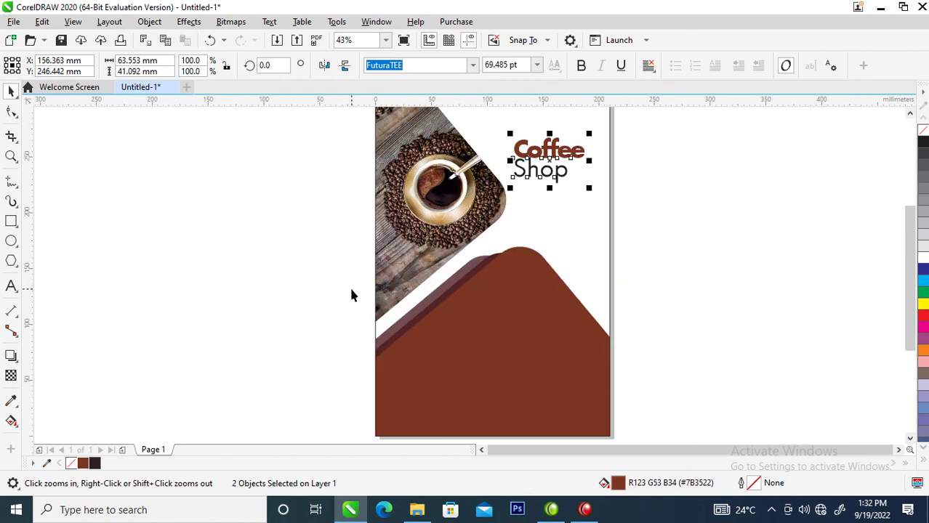
{"action": "left_click", "coordinate": [8, 223]}
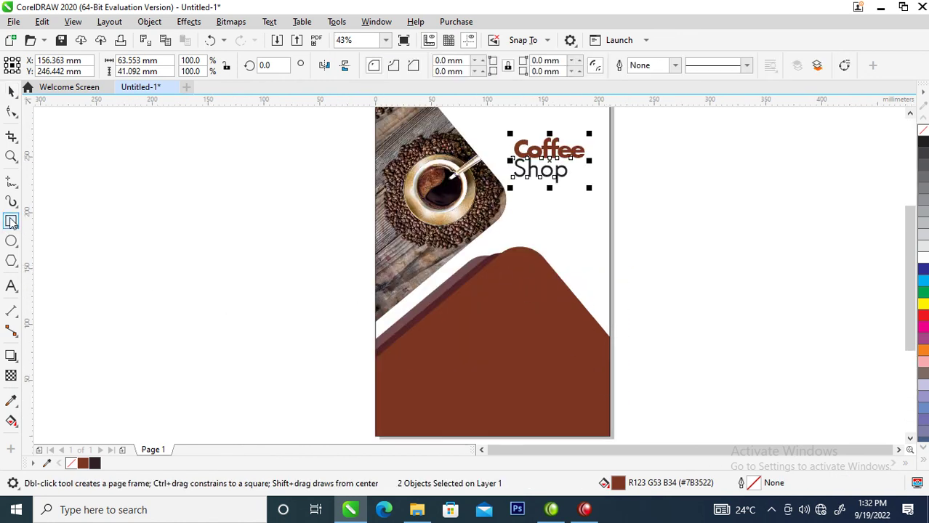
{"action": "left_click_drag", "start_coordinate": [494, 287], "coordinate": [550, 306]}
{"action": "left_click", "coordinate": [921, 251]}
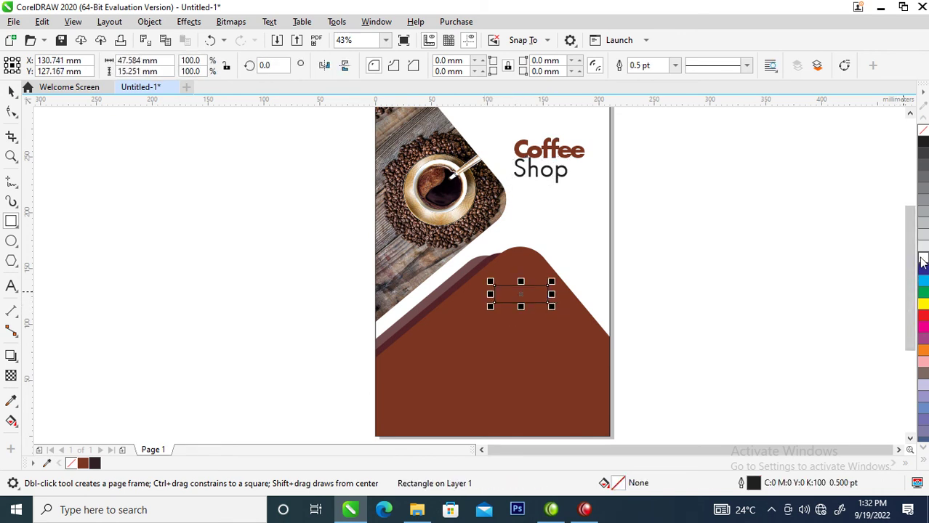
Round the white rectangle's corners to a radius of about 6.7 mm.
{"action": "left_click", "coordinate": [12, 111]}
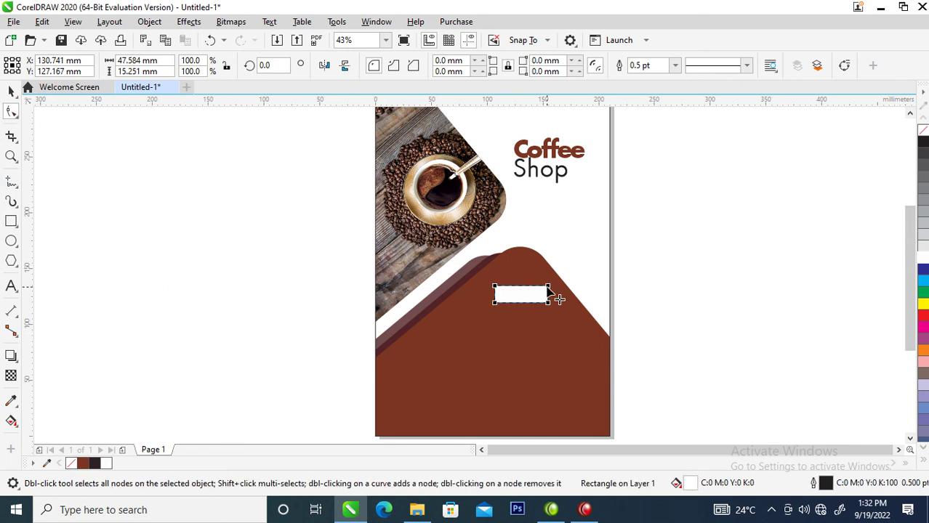
{"action": "left_click_drag", "start_coordinate": [548, 289], "coordinate": [542, 294]}
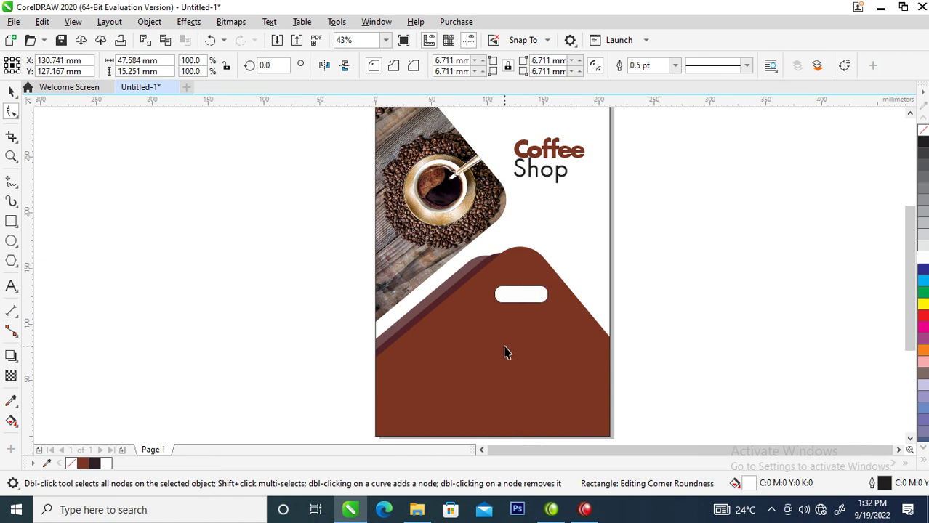
{"action": "key", "text": "space"}
Add the artistic text "Our Products" on the brown area below the white rounded rectangle.
{"action": "key", "text": "z"}
{"action": "left_click_drag", "start_coordinate": [385, 215], "coordinate": [608, 423]}
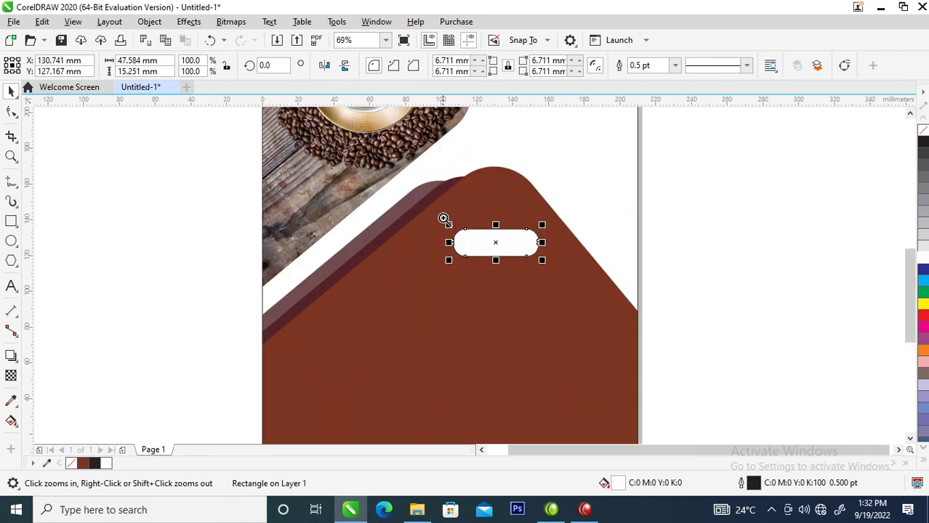
{"action": "key", "text": "F8"}
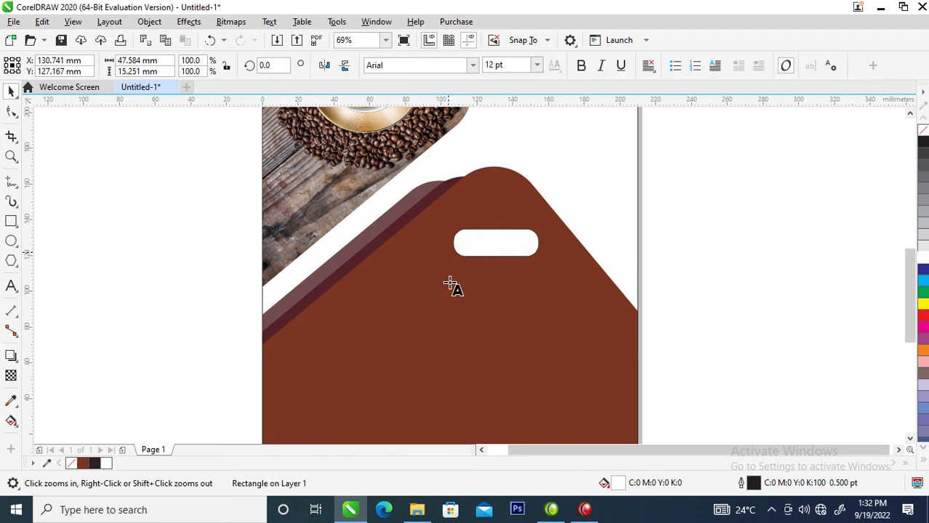
{"action": "left_click", "coordinate": [442, 348]}
{"action": "type", "text": "Our"}
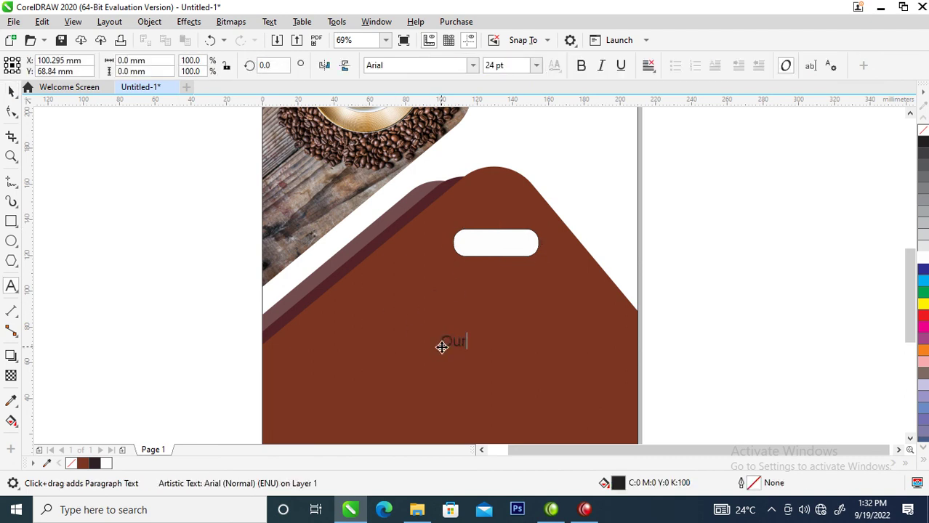
{"action": "type", "text": " Pr"}
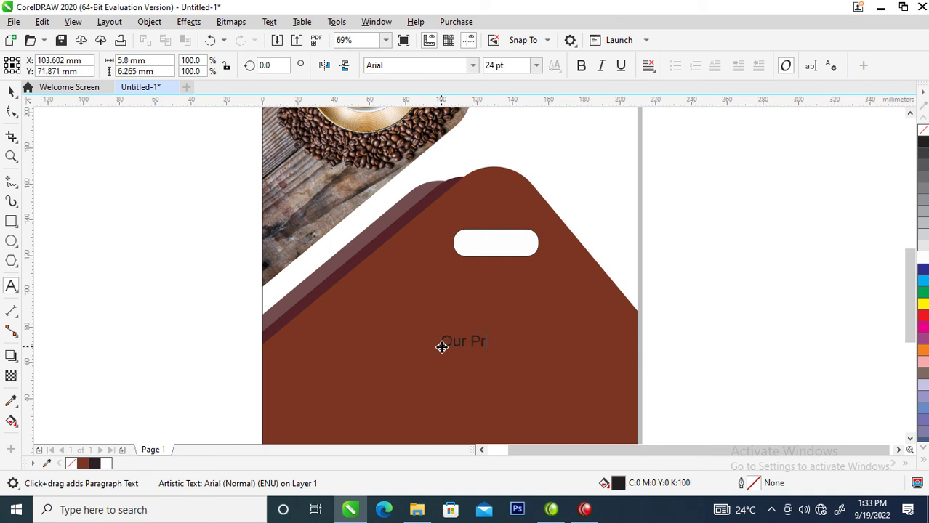
{"action": "type", "text": "oduct"}
{"action": "left_click", "coordinate": [443, 349]}
{"action": "type", "text": "s"}
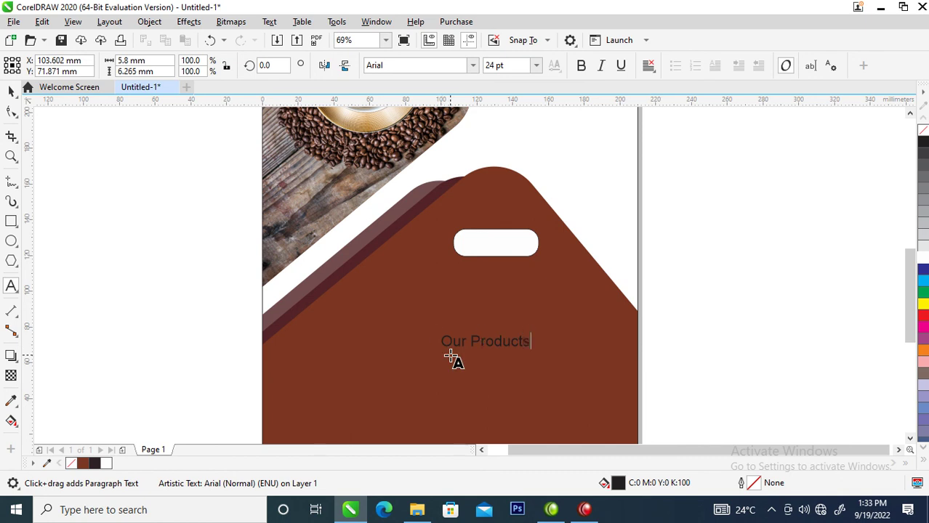
{"action": "key", "text": "ctrl+space"}
Move "Our Products" onto the white rounded rectangle and set it in FuturaTEE at about 19.4 pt.
{"action": "left_click_drag", "start_coordinate": [493, 342], "coordinate": [498, 243]}
{"action": "left_click", "coordinate": [470, 65]}
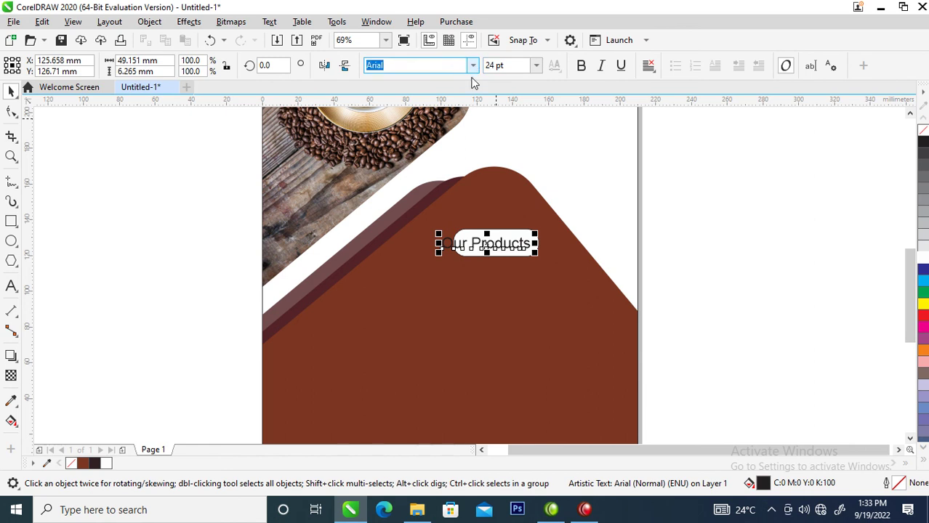
{"action": "left_click", "coordinate": [540, 102]}
{"action": "left_click", "coordinate": [536, 66]}
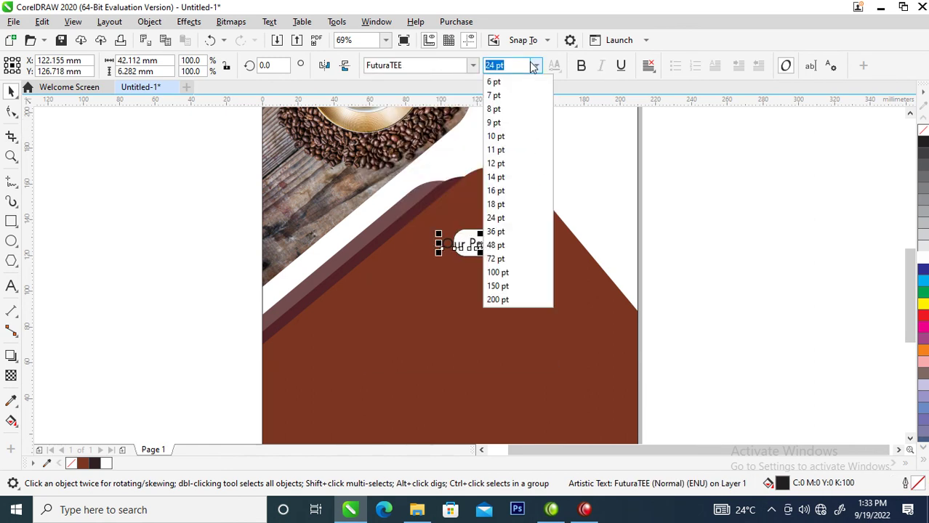
{"action": "left_click", "coordinate": [500, 165]}
Duplicate the "Our Products" text with its white rounded rectangle about 73.5 mm straight below.
{"action": "mouse_move", "coordinate": [460, 246]}
{"action": "left_mouse_down"}
{"action": "mouse_move", "coordinate": [537, 263]}
{"action": "mouse_move", "coordinate": [518, 311]}
{"action": "mouse_move", "coordinate": [519, 376]}
{"action": "left_mouse_up"}
{"action": "left_click", "coordinate": [522, 233], "text": "shift"}
{"action": "right_click", "coordinate": [520, 376]}
Change the text of the lower duplicated label to "Contact".
{"action": "scroll", "coordinate": [527, 356], "scroll_direction": "down", "scroll_amount": 2}
{"action": "key", "text": "F2"}
{"action": "mouse_move", "coordinate": [314, 262]}
{"action": "left_mouse_down"}
{"action": "mouse_move", "coordinate": [516, 393]}
{"action": "mouse_move", "coordinate": [630, 422]}
{"action": "left_mouse_up"}
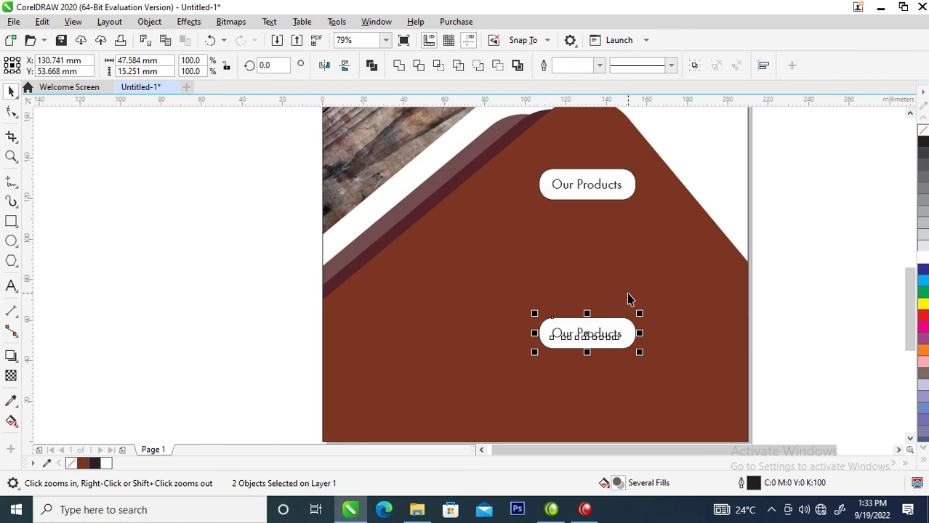
{"action": "left_click", "coordinate": [626, 300]}
{"action": "double_click", "coordinate": [609, 341]}
{"action": "key", "text": "ctrl+a"}
{"action": "type", "text": "Cont"}
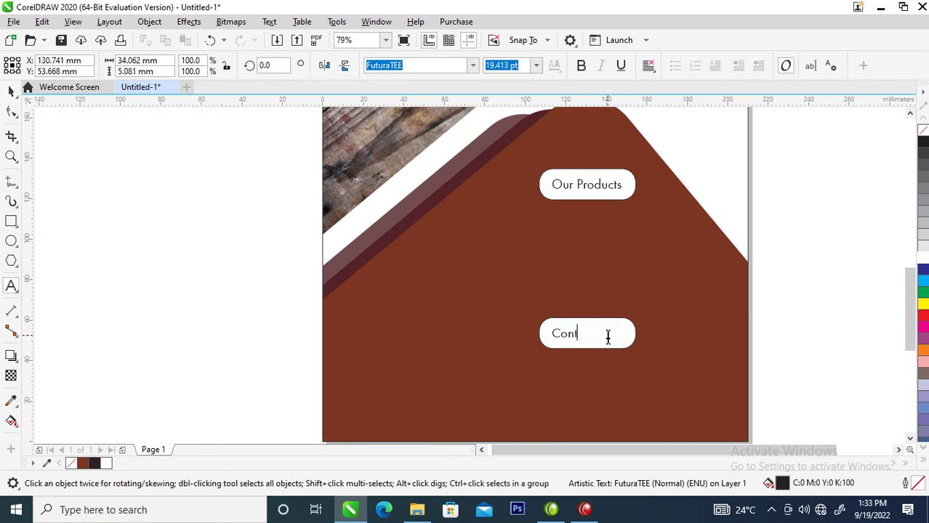
{"action": "type", "text": "act"}
{"action": "key", "text": "ctrl+space"}
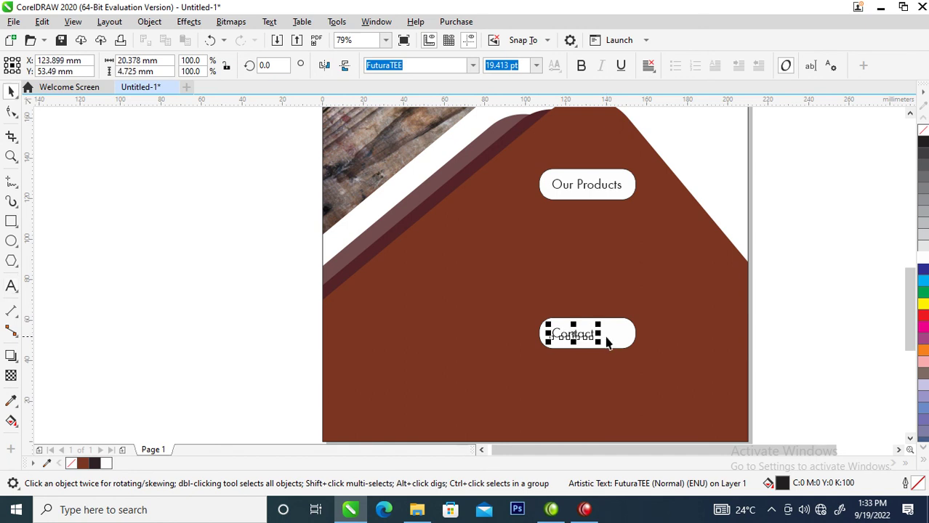
Center the "Contact" text on its white rounded rectangle.
{"action": "left_click", "coordinate": [612, 332], "text": "shift"}
{"action": "key", "text": "e"}
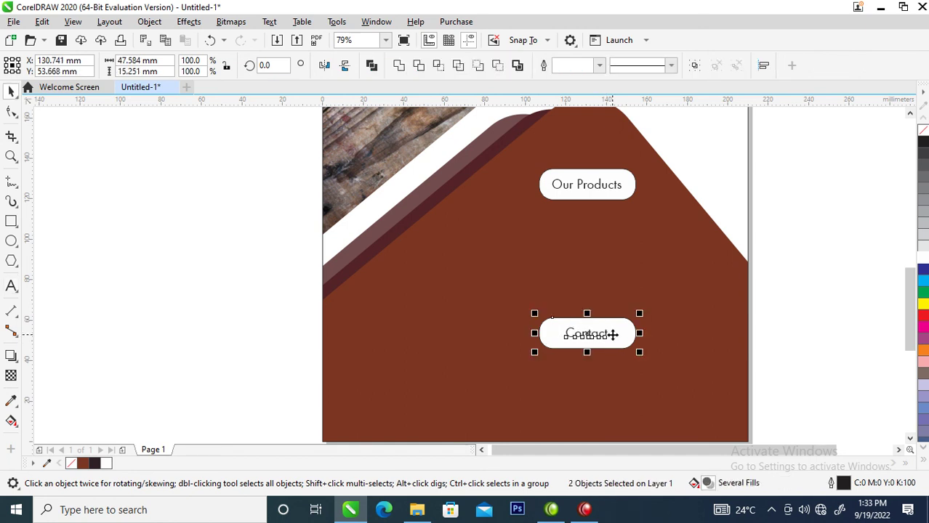
{"action": "scroll", "coordinate": [612, 335], "scroll_direction": "down", "scroll_amount": 5}
{"action": "key", "text": "z"}
{"action": "left_click_drag", "start_coordinate": [520, 204], "coordinate": [670, 374]}
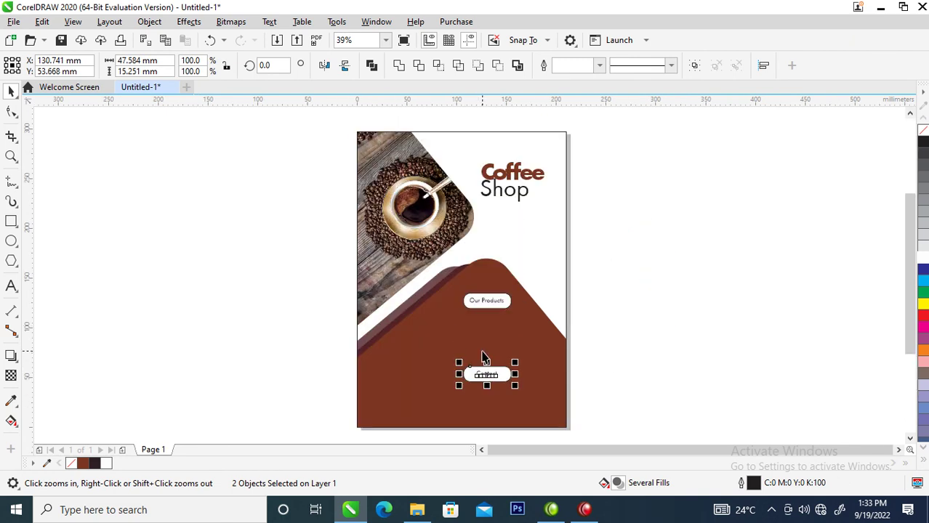